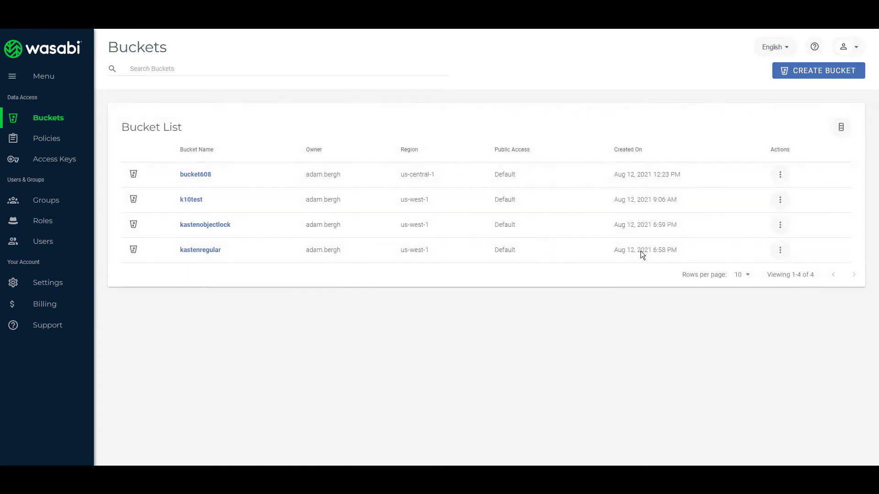
Start a new bucket named kastendemo1 in the us-west-1 region and continue to its properties
{"action": "left_click", "coordinate": [809, 76]}
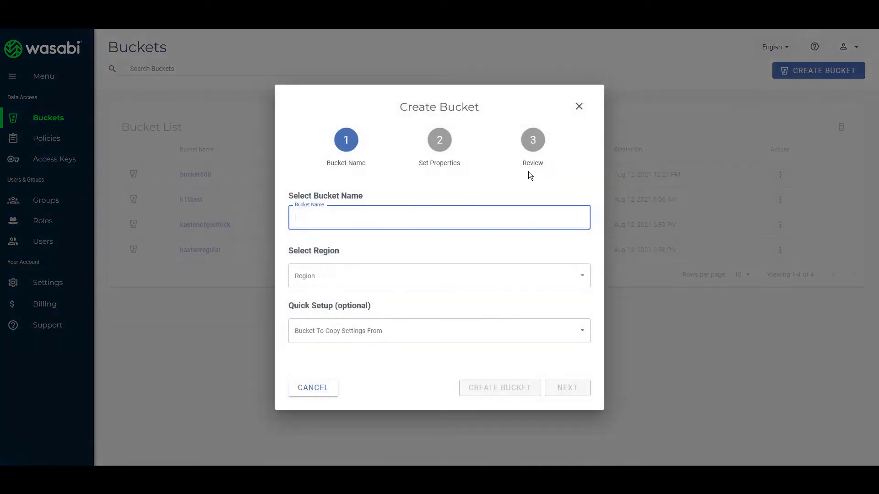
{"action": "type", "text": "ka"}
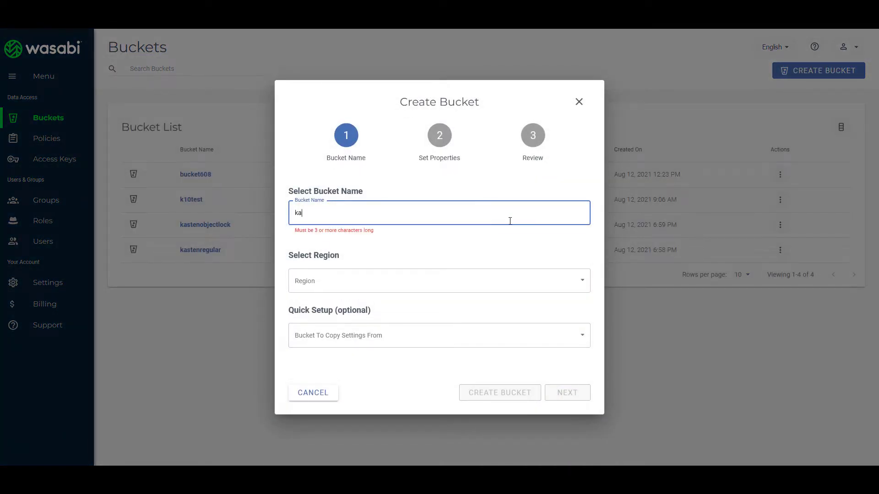
{"action": "type", "text": "stendemo1"}
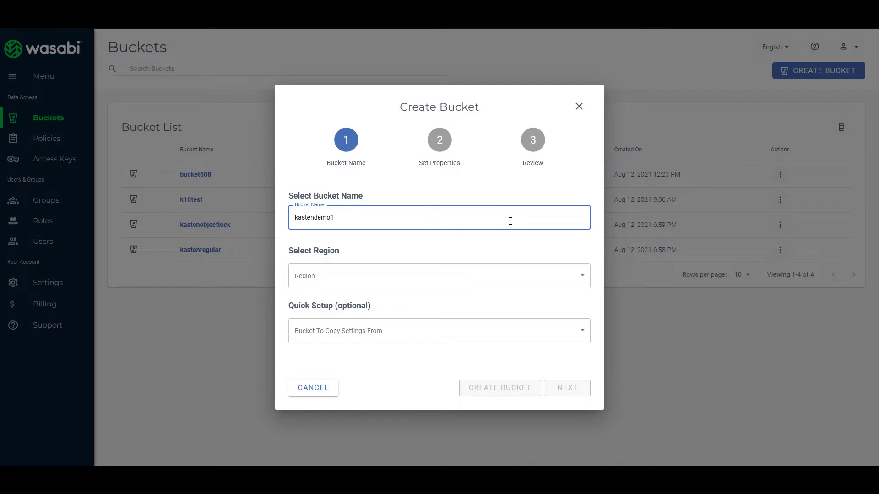
{"action": "left_click", "coordinate": [565, 270]}
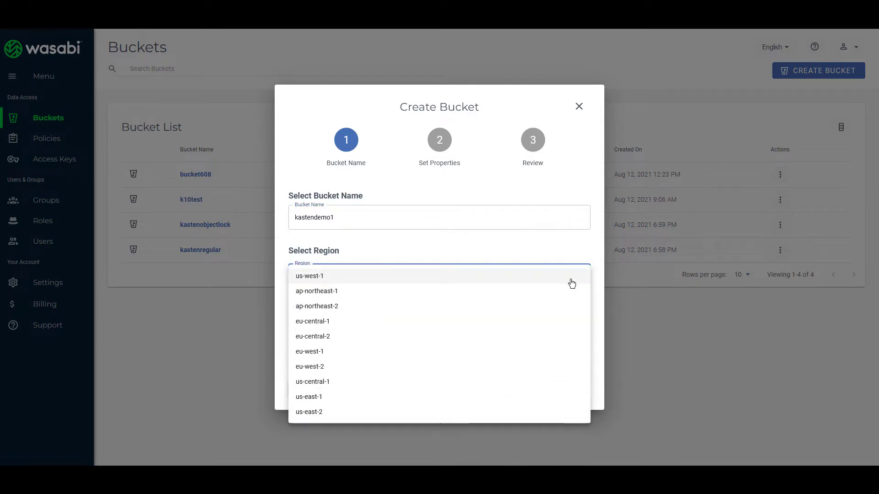
{"action": "left_click", "coordinate": [572, 282]}
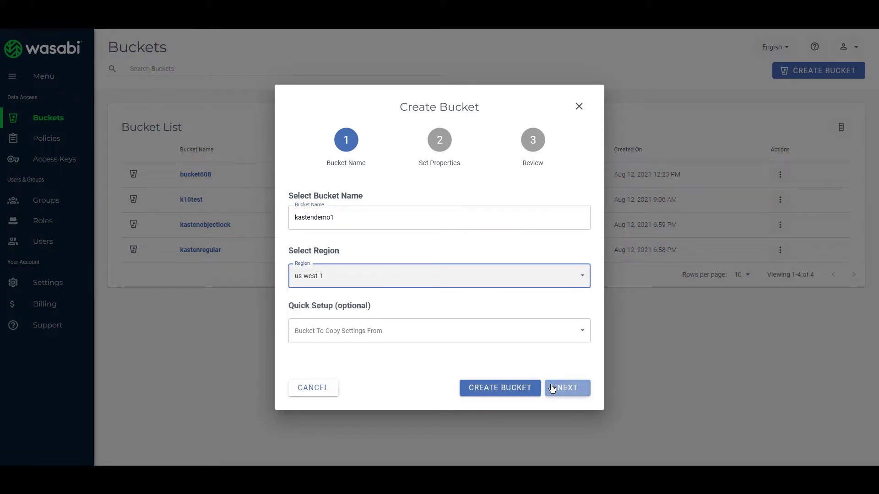
{"action": "left_click", "coordinate": [552, 389]}
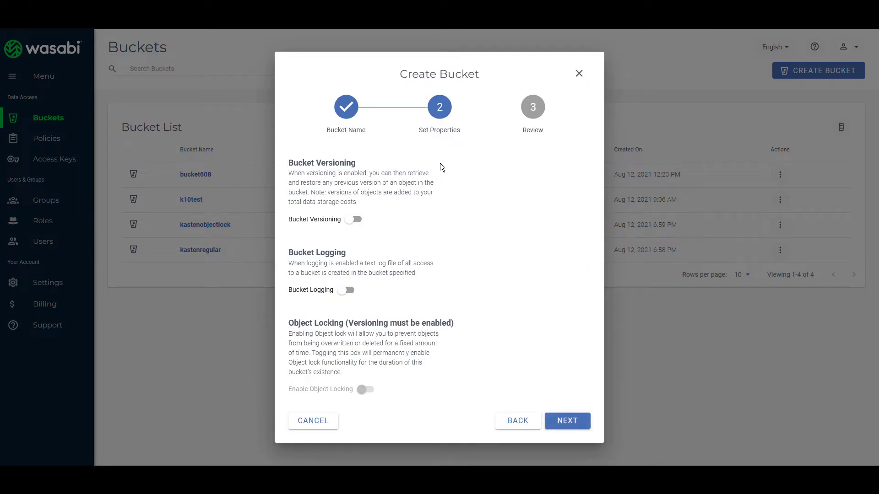
Enable bucket versioning and object locking for the new bucket, and create it
{"action": "left_click", "coordinate": [356, 220]}
{"action": "left_click", "coordinate": [365, 392]}
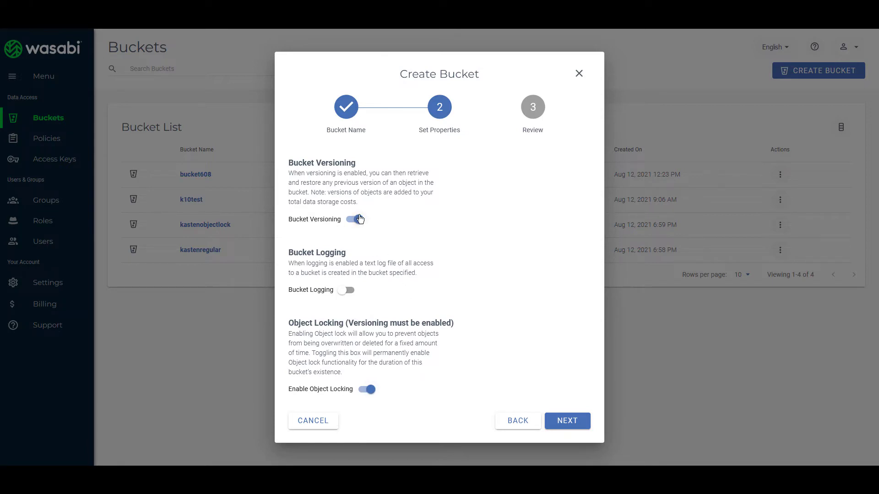
{"action": "left_click", "coordinate": [567, 421]}
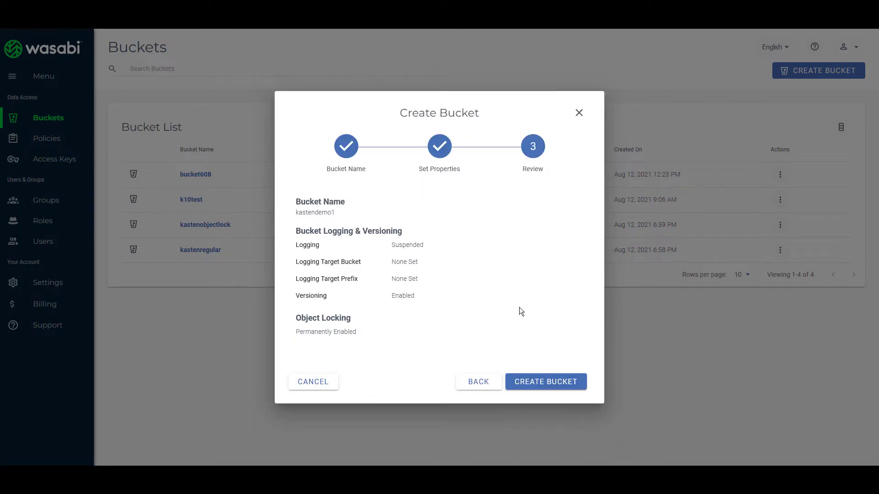
{"action": "left_click", "coordinate": [543, 384]}
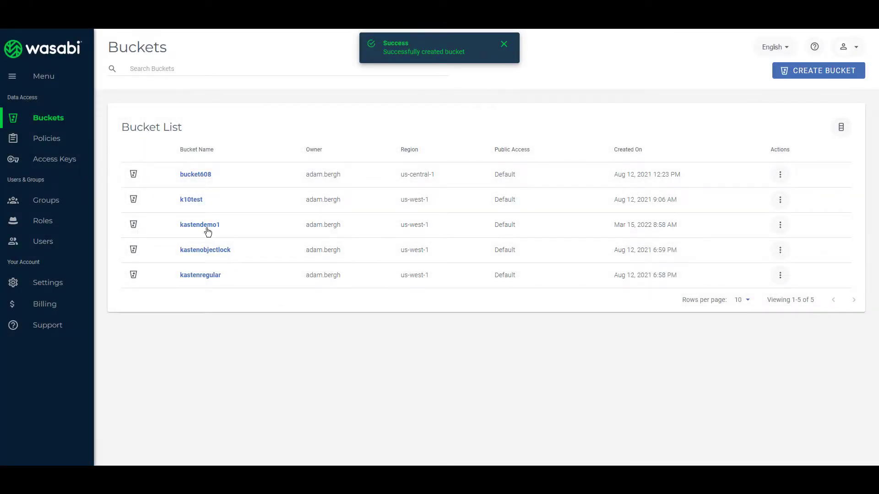
Open the object locking settings of the kastendemo1 bucket
{"action": "left_click", "coordinate": [779, 227]}
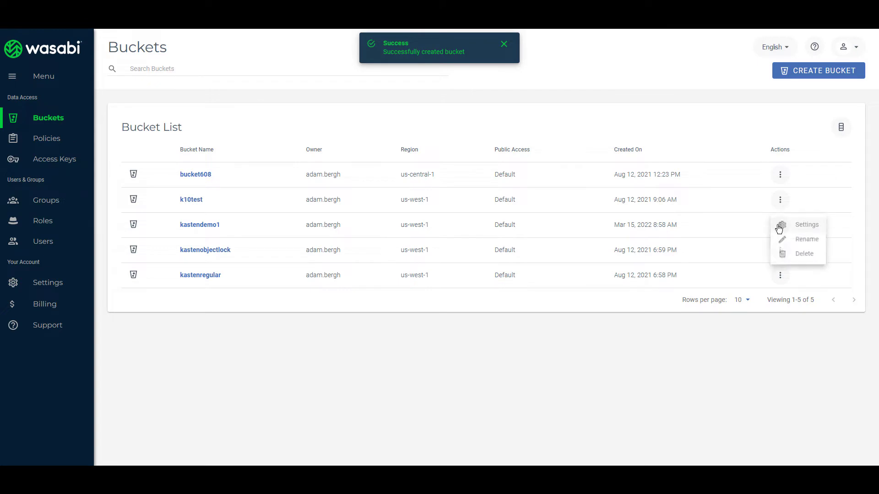
{"action": "left_click", "coordinate": [798, 225]}
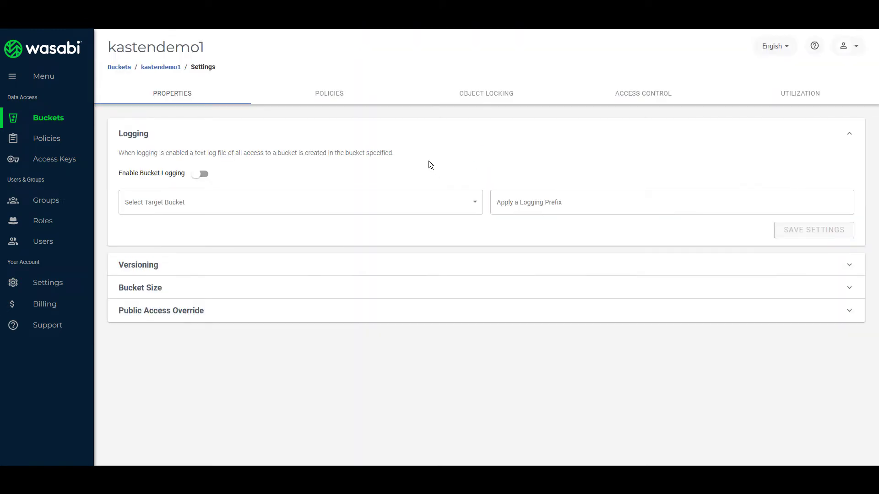
{"action": "left_click", "coordinate": [471, 97]}
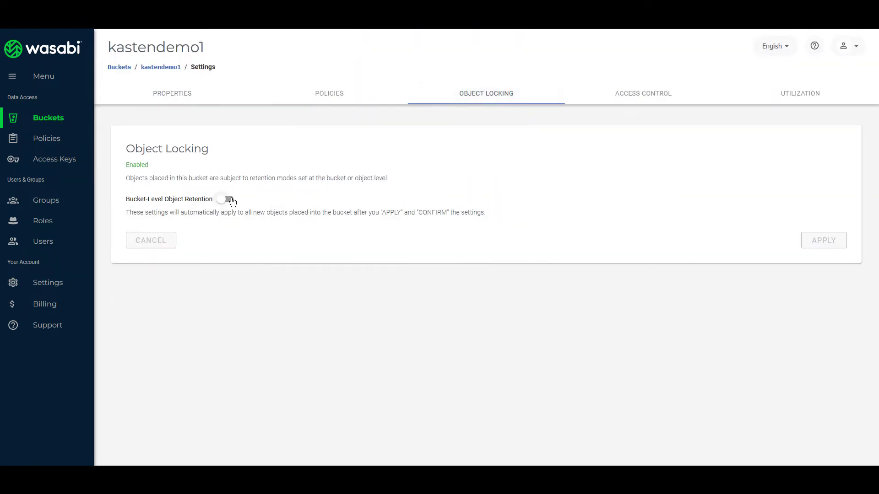
Enable bucket-level object retention in Compliance Mode with a retention time of 30 days, and apply it with the confirmation word CONFIRM
{"action": "left_click", "coordinate": [231, 200]}
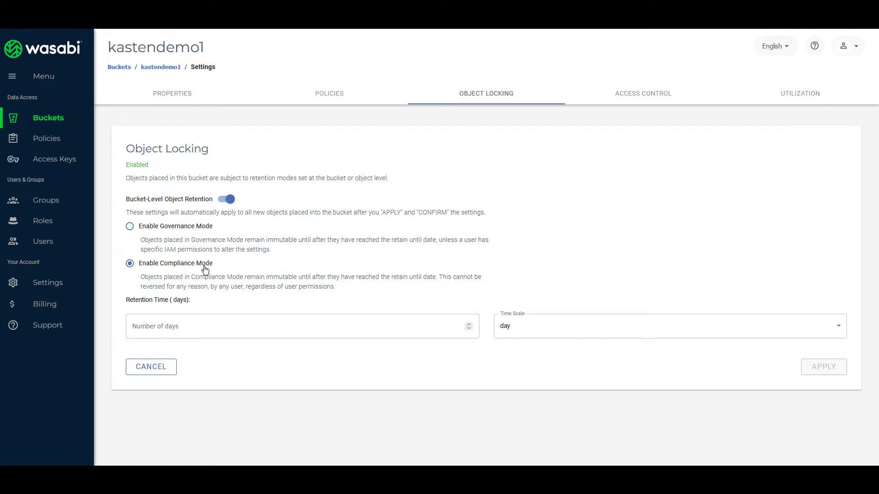
{"action": "left_click", "coordinate": [221, 326]}
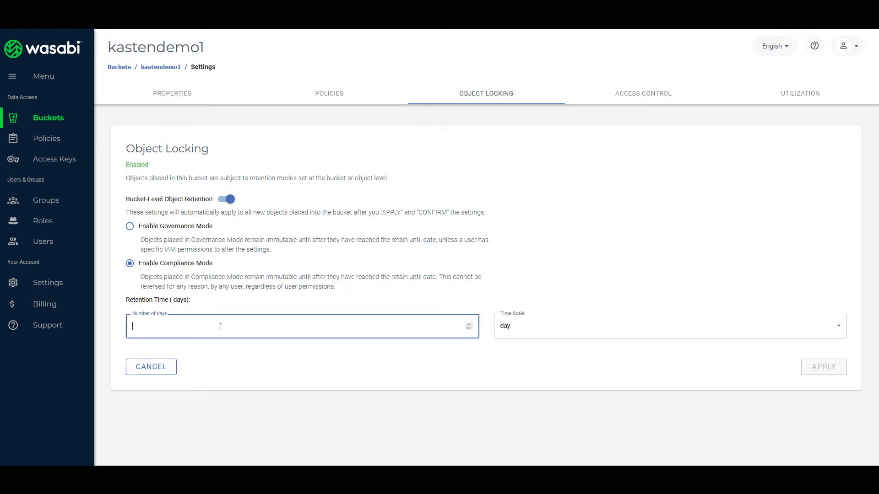
{"action": "type", "text": "30"}
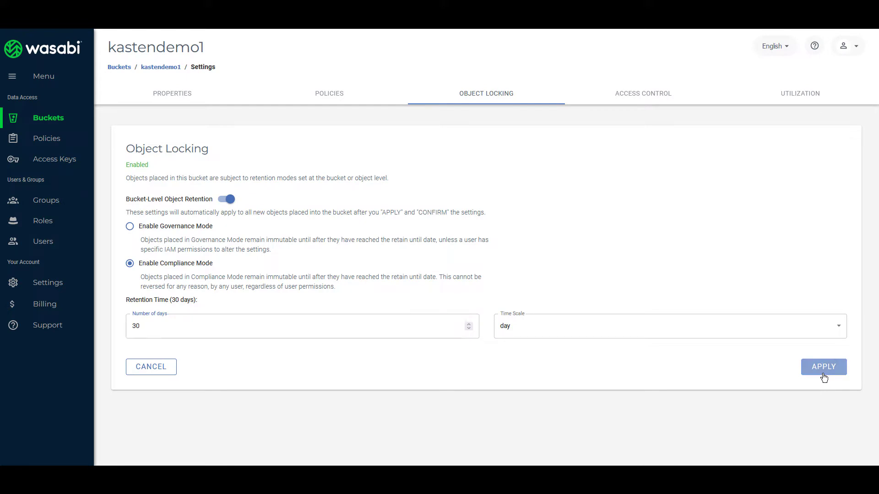
{"action": "left_click", "coordinate": [824, 367]}
{"action": "type", "text": "CONFIRM"}
{"action": "left_click", "coordinate": [520, 304]}
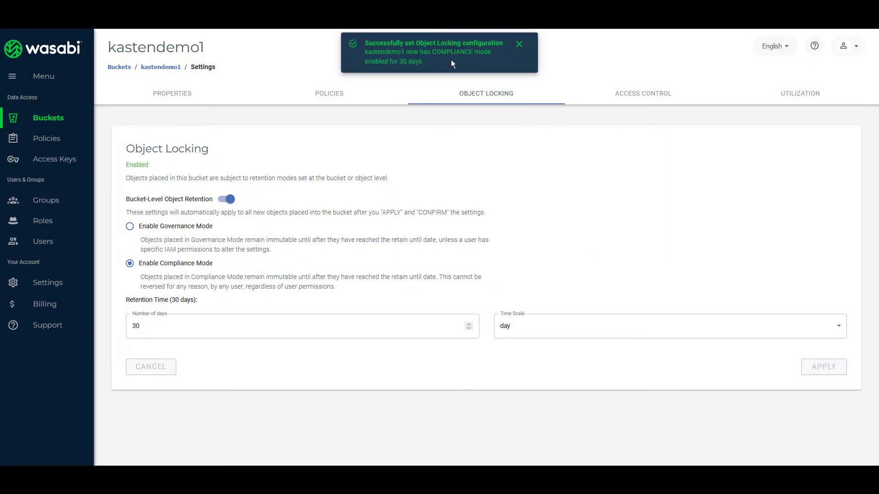
{"action": "left_click", "coordinate": [519, 44]}
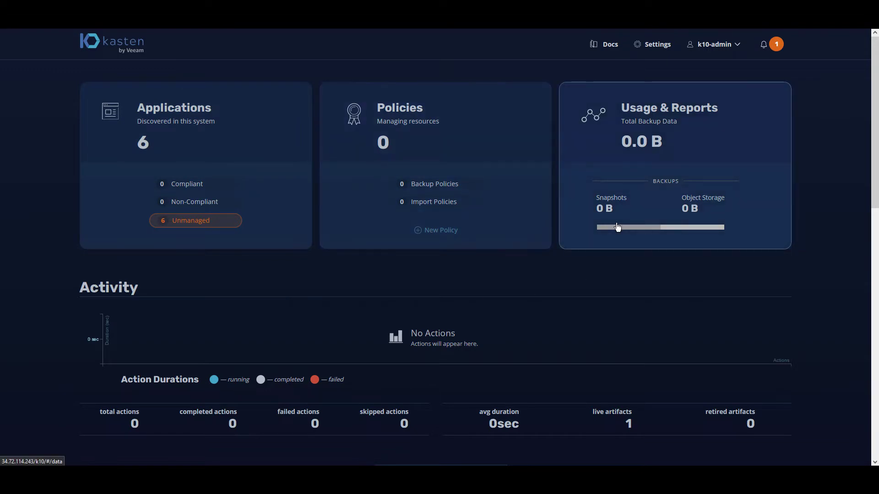
Switch to Kasten K10 and start a new location profile named wasabi with S3 Compatible as the storage provider
{"action": "left_click", "coordinate": [655, 44]}
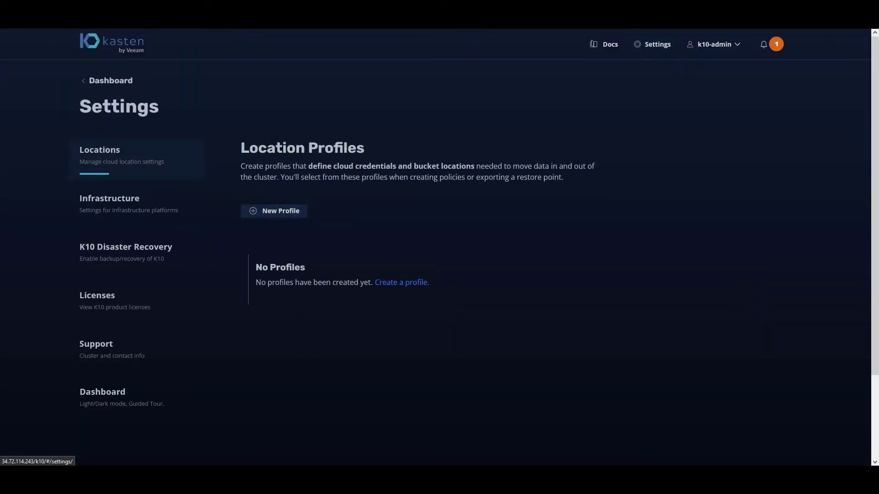
{"action": "left_click", "coordinate": [291, 213]}
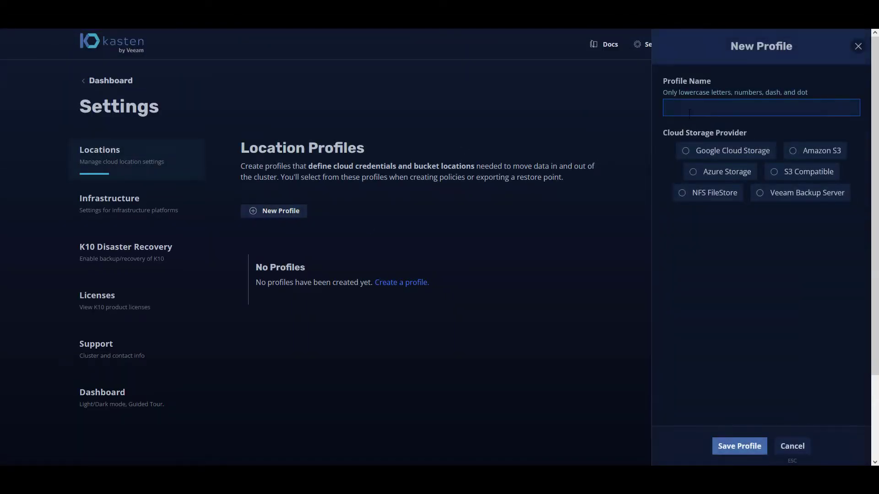
{"action": "type", "text": "wasabi"}
{"action": "left_click", "coordinate": [797, 172]}
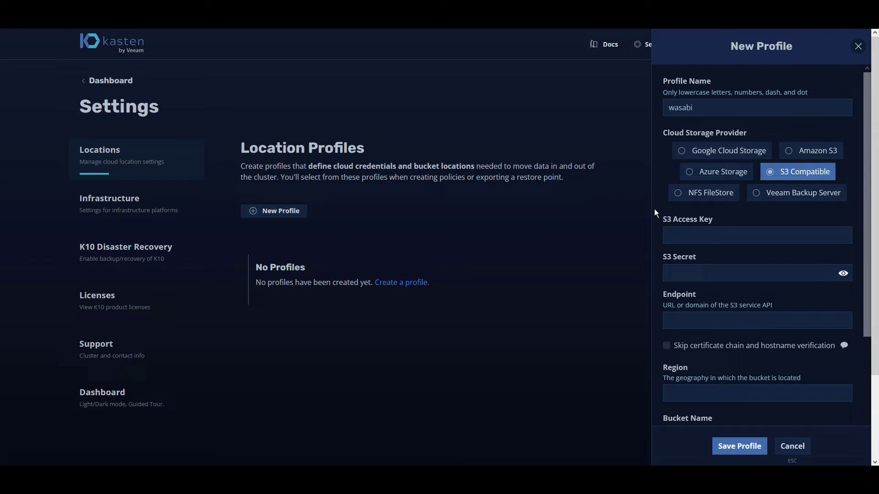
Paste the S3 access key and the S3 secret into the new location profile
{"action": "left_click", "coordinate": [665, 243]}
{"action": "key", "text": "ctrl+v"}
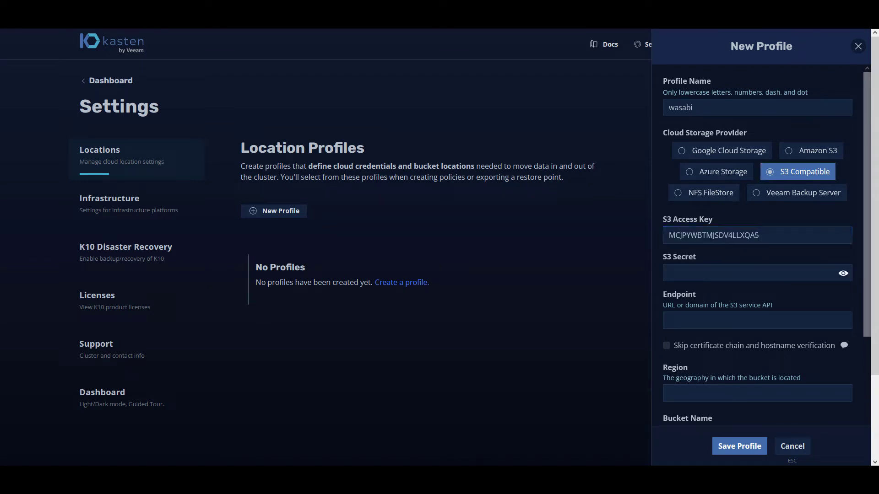
{"action": "left_click", "coordinate": [810, 273]}
{"action": "key", "text": "ctrl+v"}
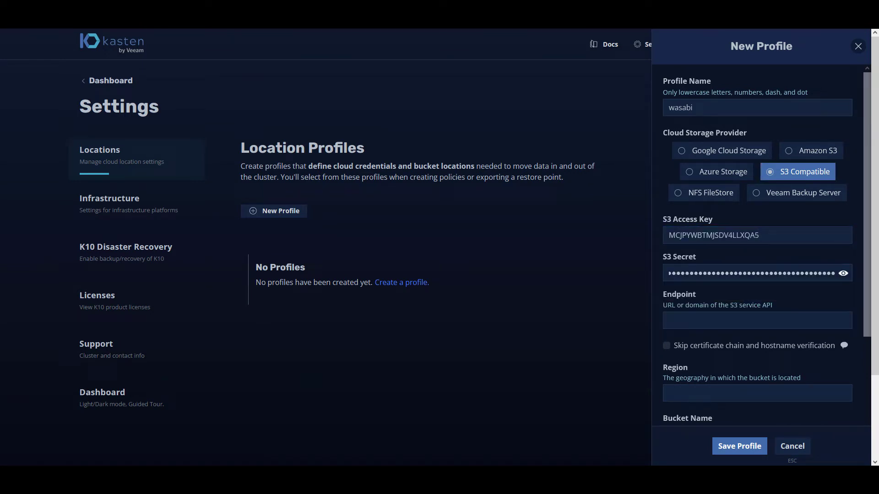
{"action": "left_click", "coordinate": [732, 321]}
{"action": "type", "text": "https://s3.us-west-1.wasabisys.com"}
{"action": "left_click", "coordinate": [716, 394]}
{"action": "type", "text": "us-west-"}
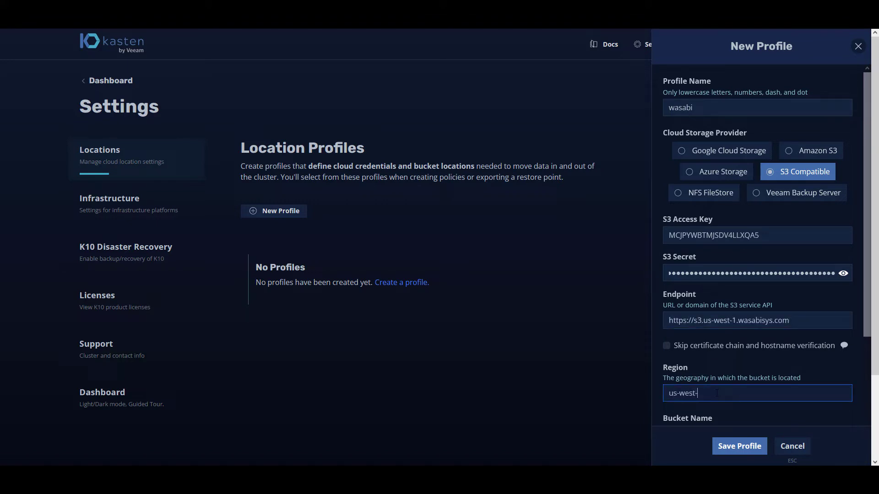
{"action": "left_click_drag", "start_coordinate": [869, 332], "coordinate": [870, 417]}
{"action": "left_click", "coordinate": [828, 319]}
{"action": "type", "text": "kastendemo1"}
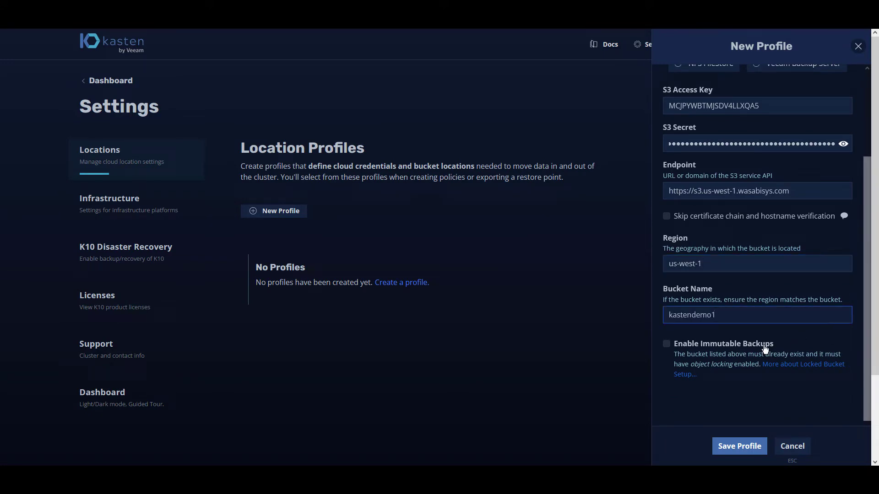
Enable immutable backups on the validated bucket with a protection period of 7 days, and save the location profile
{"action": "left_click", "coordinate": [764, 346]}
{"action": "scroll", "coordinate": [865, 331], "scroll_direction": "down", "scroll_amount": 2}
{"action": "left_click", "coordinate": [715, 318]}
{"action": "scroll", "coordinate": [865, 308], "scroll_direction": "down", "scroll_amount": 3}
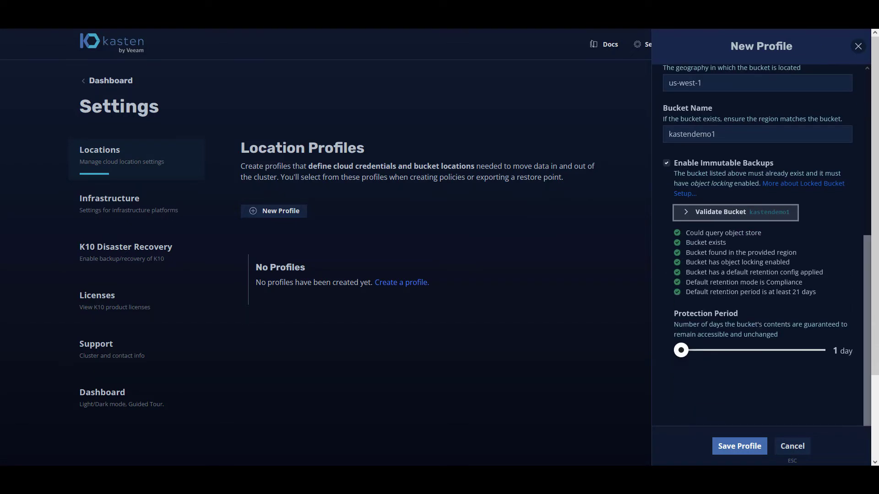
{"action": "left_click_drag", "start_coordinate": [688, 356], "coordinate": [762, 362]}
{"action": "left_click", "coordinate": [751, 446]}
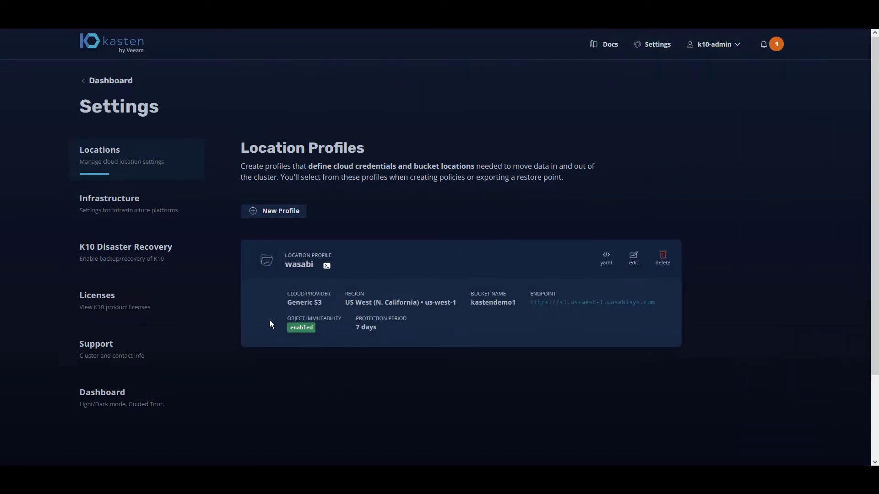
Open the wordpress application's details from the applications overview and examine its data and workloads
{"action": "left_click", "coordinate": [121, 82]}
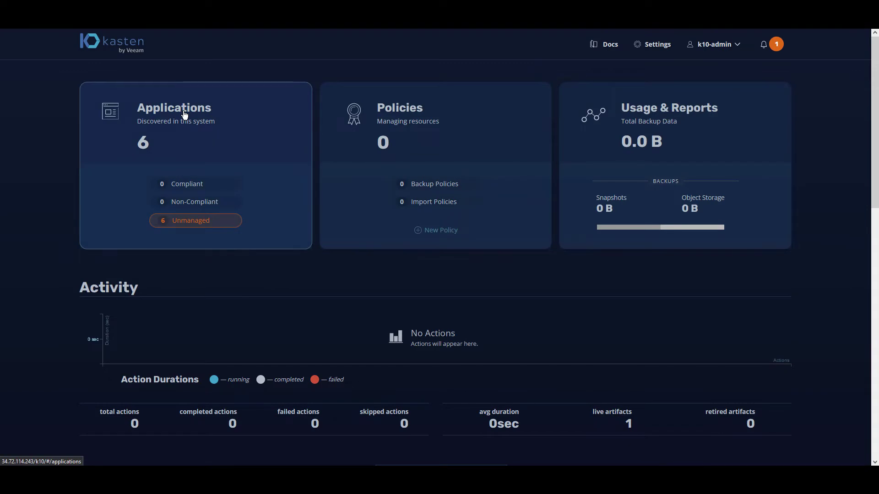
{"action": "left_click", "coordinate": [185, 115]}
{"action": "scroll", "coordinate": [749, 262], "scroll_direction": "down", "scroll_amount": 2}
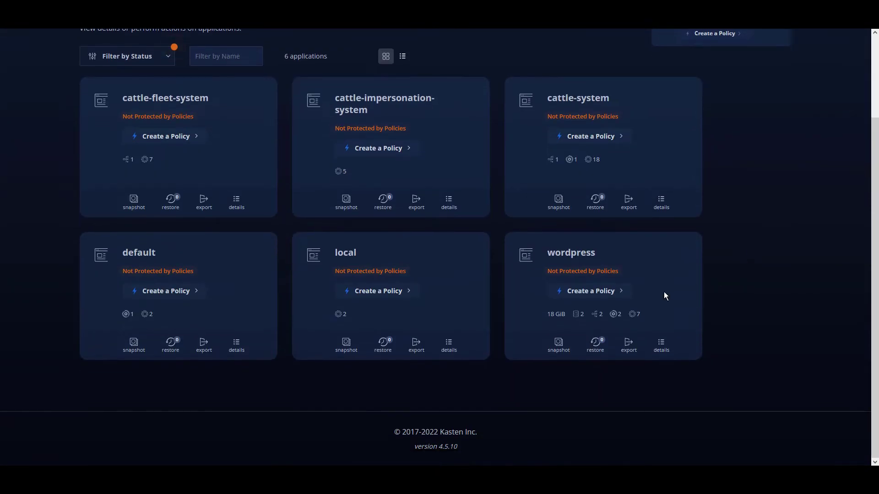
{"action": "left_click", "coordinate": [661, 345]}
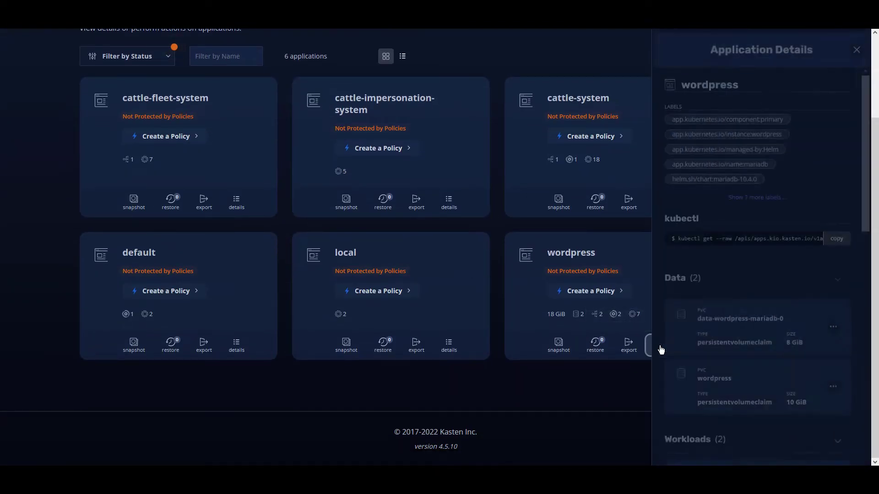
{"action": "left_click_drag", "start_coordinate": [867, 133], "coordinate": [860, 116]}
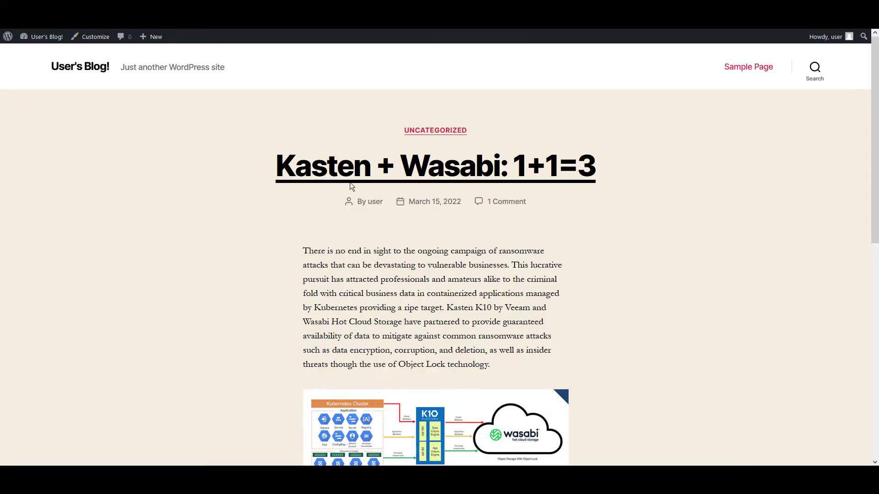
Look through the "Kasten + Wasabi: 1+1=3" post on the WordPress site, and close the application details in Kasten
{"action": "scroll", "coordinate": [247, 217], "scroll_direction": "down", "scroll_amount": 9}
{"action": "scroll", "coordinate": [251, 218], "scroll_direction": "up", "scroll_amount": 10}
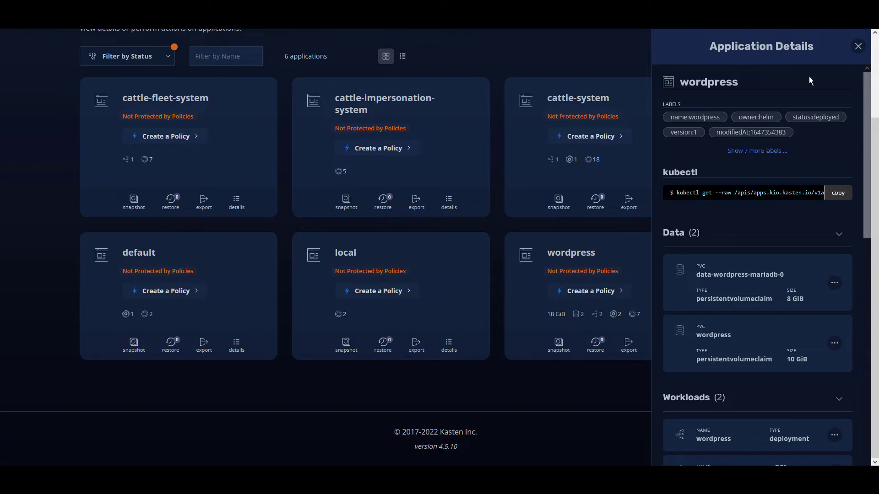
{"action": "left_click", "coordinate": [855, 45]}
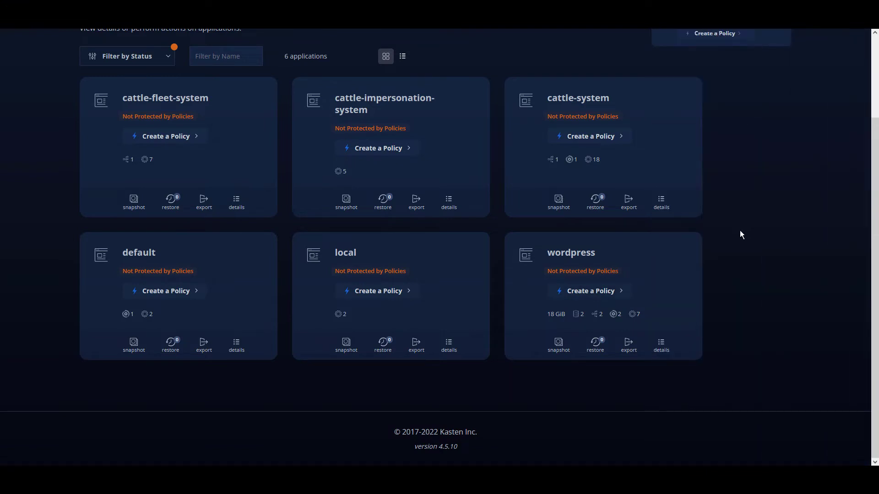
Start a backup policy for the wordpress application with a daily backup frequency and backups via snapshot exports enabled
{"action": "left_click", "coordinate": [609, 291]}
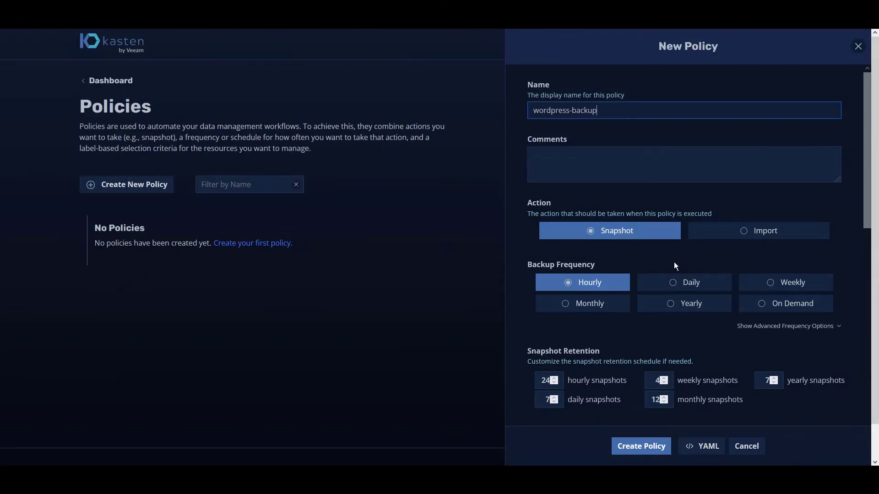
{"action": "left_click", "coordinate": [672, 286]}
{"action": "scroll", "coordinate": [614, 330], "scroll_direction": "down", "scroll_amount": 4}
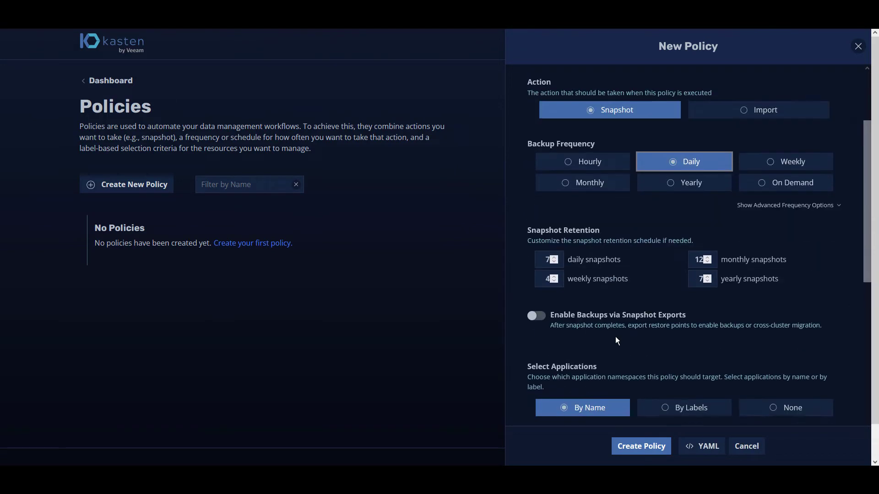
{"action": "left_click", "coordinate": [538, 257]}
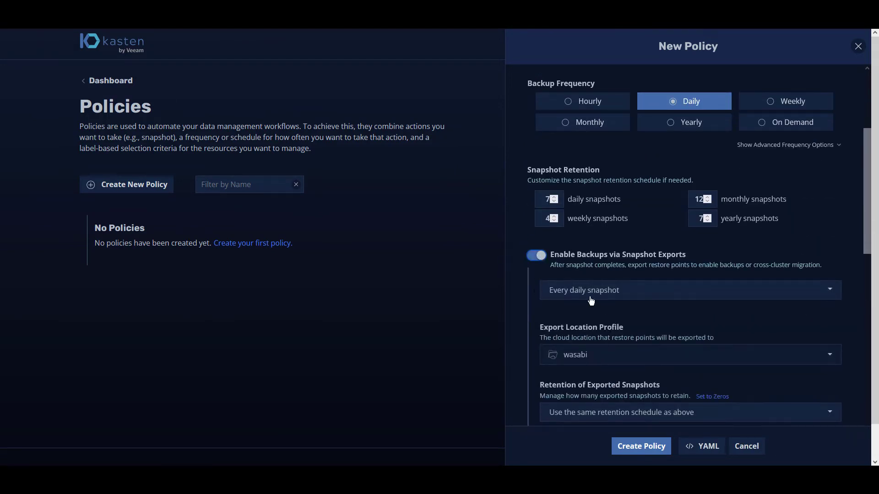
Review the remaining policy settings, create the wordpress backup policy exporting to the wasabi profile, and run it once
{"action": "scroll", "coordinate": [572, 304], "scroll_direction": "down", "scroll_amount": 4}
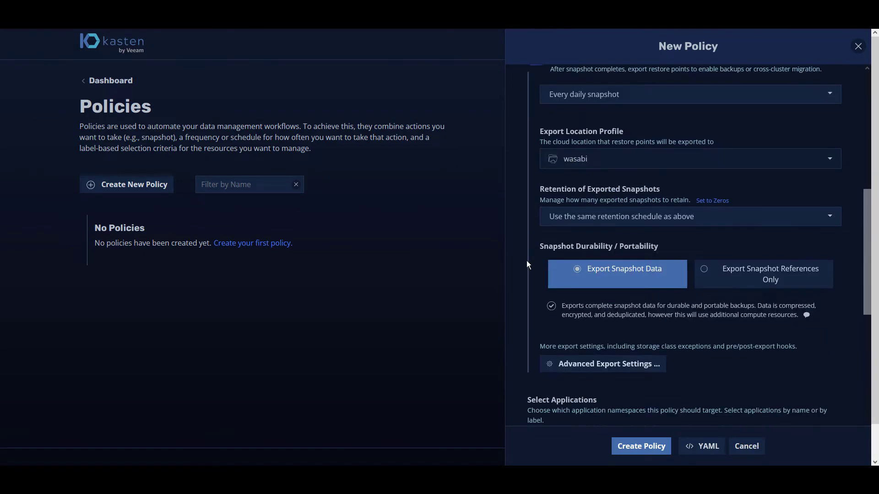
{"action": "scroll", "coordinate": [527, 261], "scroll_direction": "down", "scroll_amount": 6}
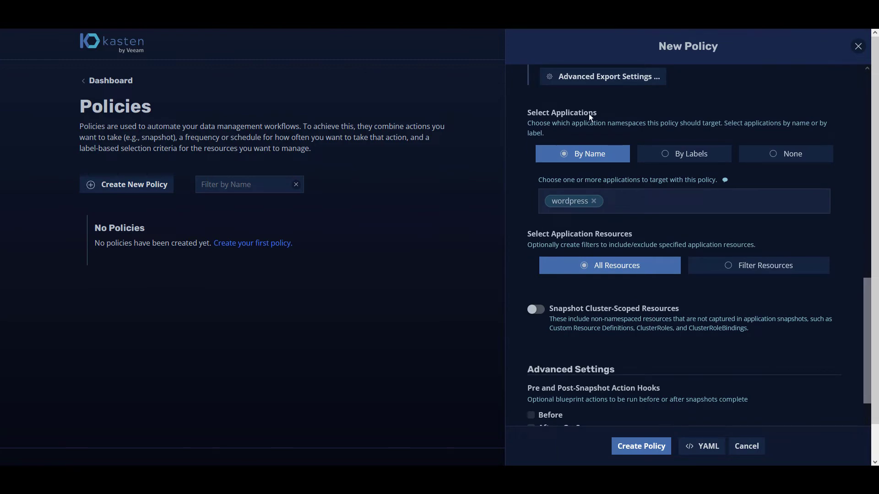
{"action": "scroll", "coordinate": [529, 229], "scroll_direction": "down", "scroll_amount": 6}
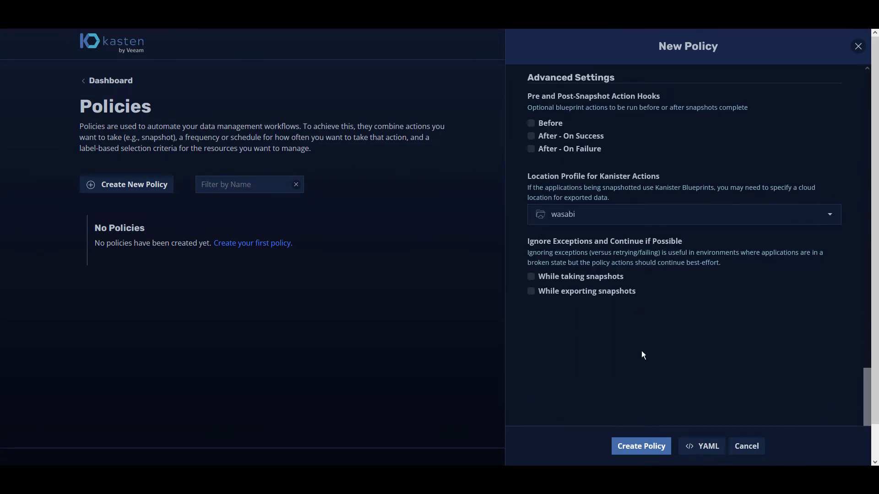
{"action": "left_click", "coordinate": [640, 446]}
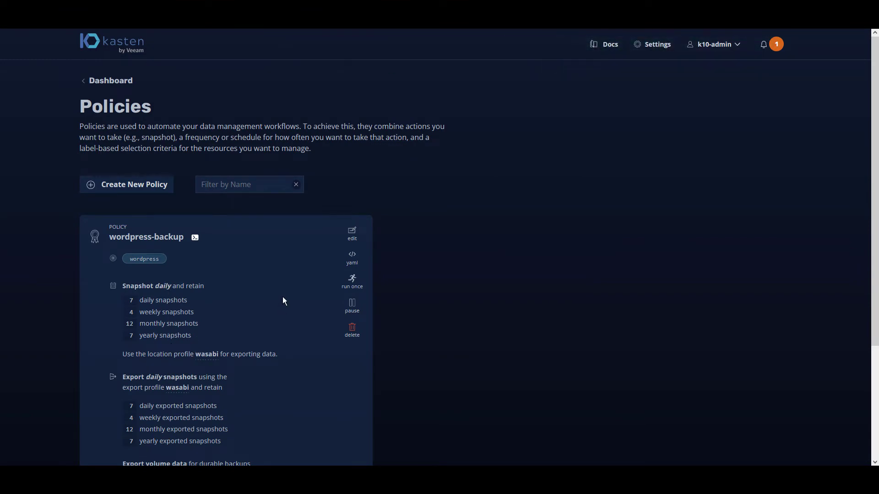
{"action": "left_click", "coordinate": [354, 279]}
{"action": "left_click", "coordinate": [417, 288]}
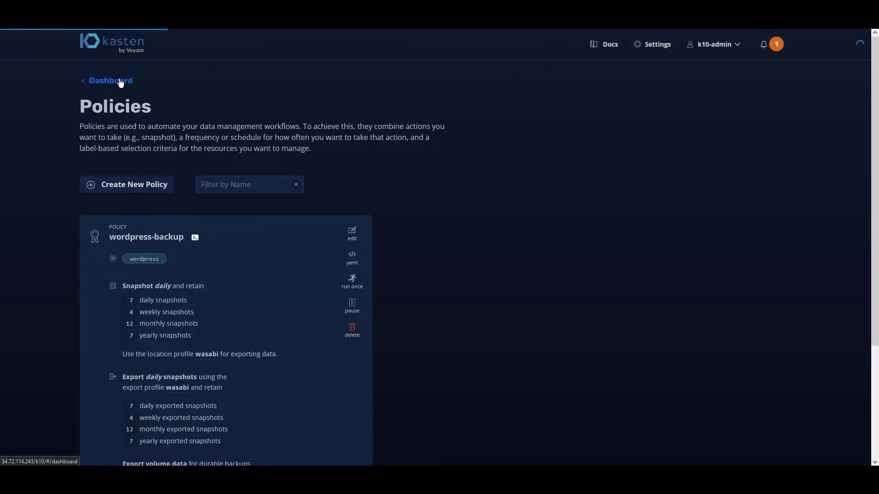
Open the wordpress-backup policy run from the dashboard to follow its export and backup actions, and return to the applications overview
{"action": "left_click", "coordinate": [116, 81]}
{"action": "scroll", "coordinate": [820, 254], "scroll_direction": "down", "scroll_amount": 2}
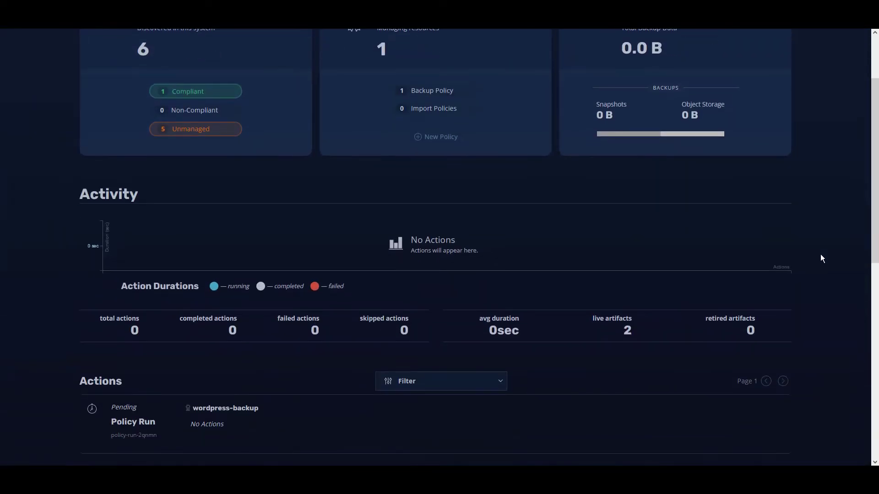
{"action": "scroll", "coordinate": [824, 243], "scroll_direction": "down", "scroll_amount": 3}
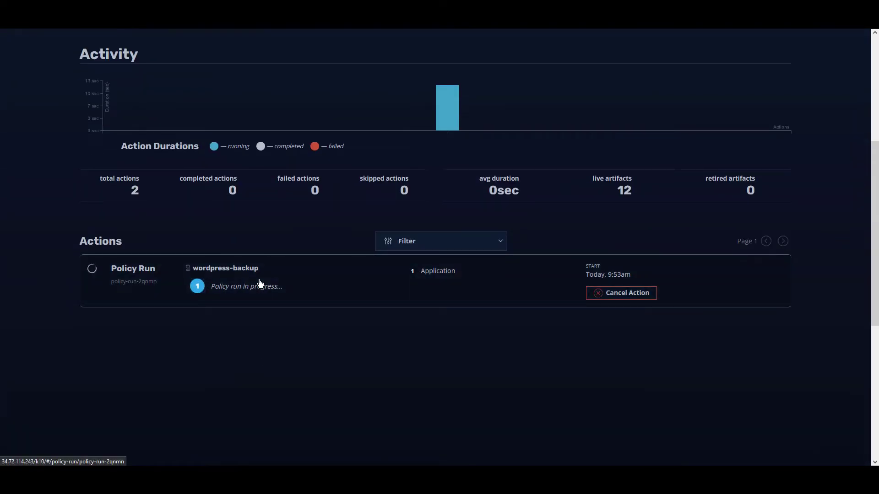
{"action": "left_click", "coordinate": [259, 283]}
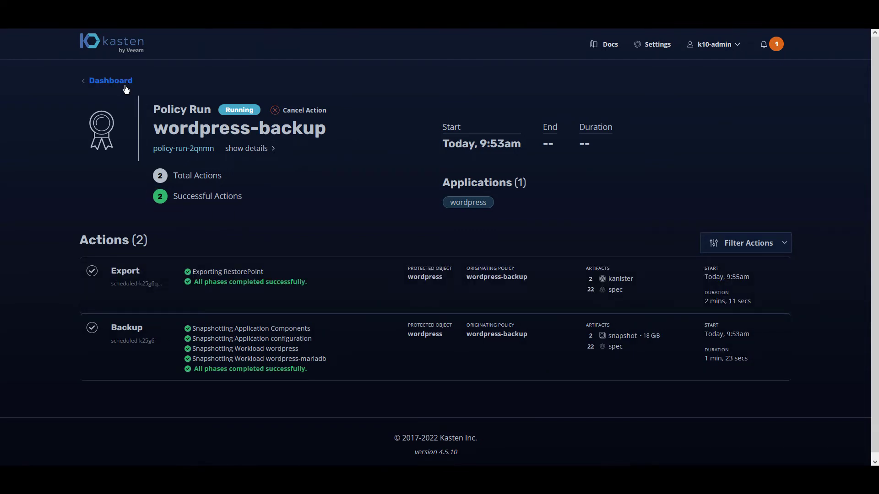
{"action": "left_click", "coordinate": [126, 88]}
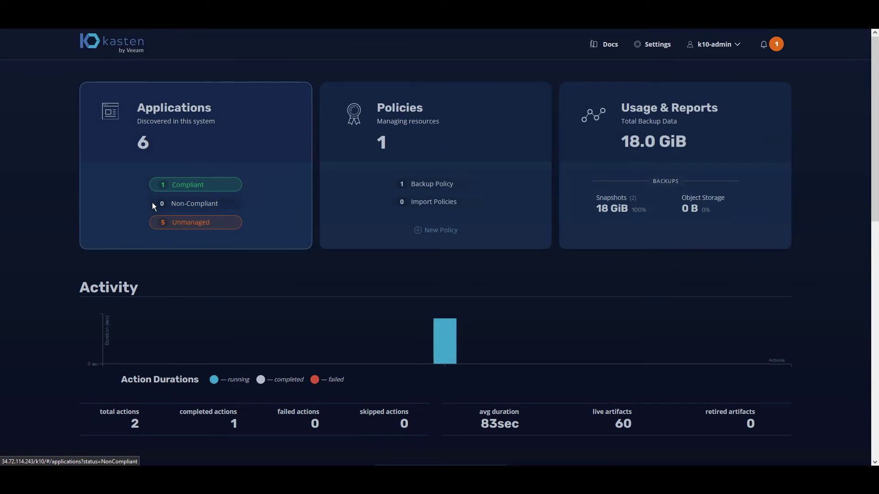
{"action": "left_click", "coordinate": [135, 182]}
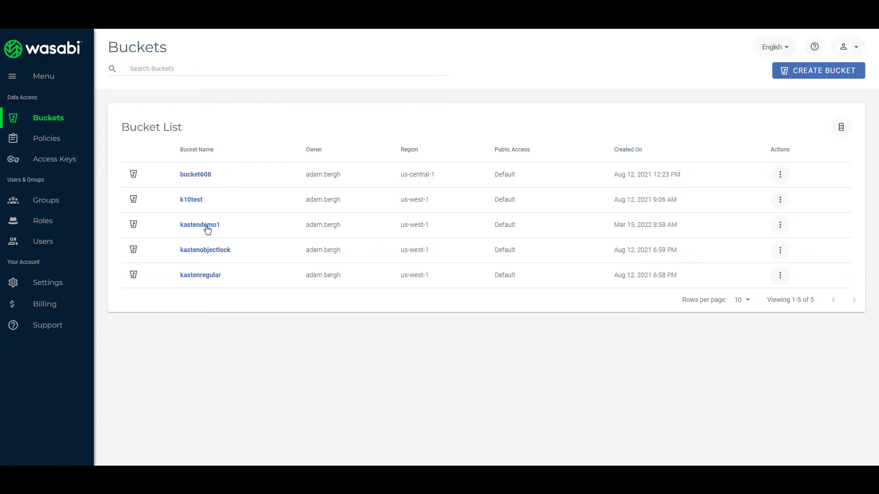
In the Wasabi console, open the kastendemo1 bucket and browse through its k10 folder down to the migration folder
{"action": "left_click", "coordinate": [207, 229]}
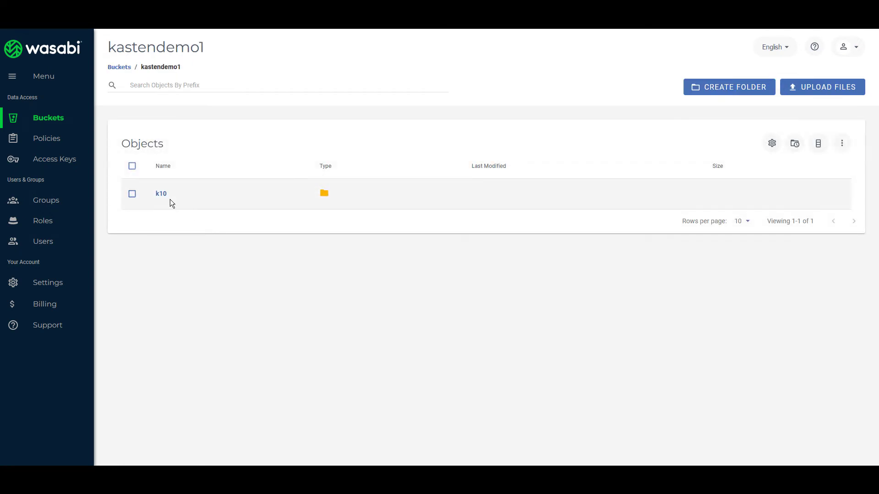
{"action": "left_click", "coordinate": [163, 194]}
{"action": "left_click", "coordinate": [165, 194]}
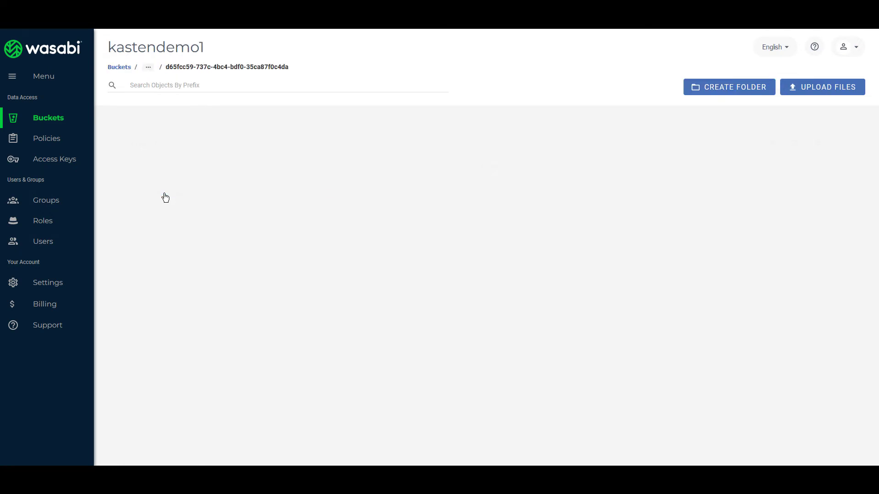
{"action": "left_click", "coordinate": [170, 193]}
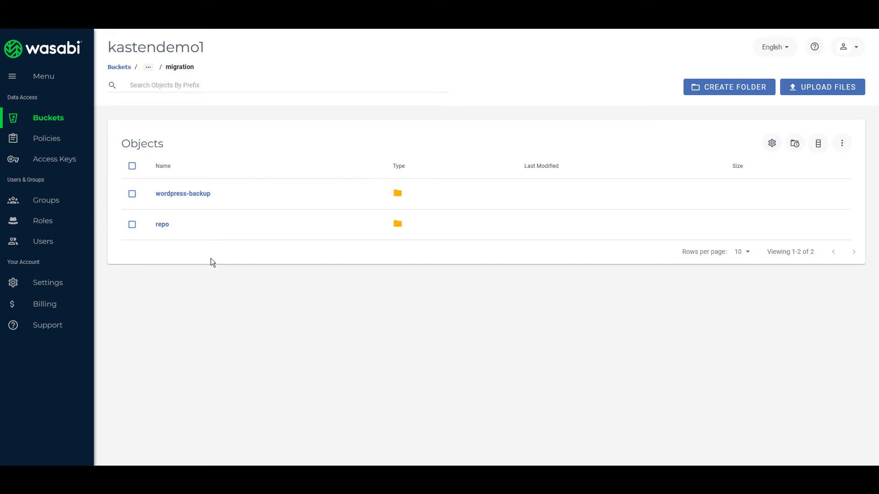
Try to delete the wordpress-backup folder from the migration folder of the kastendemo1 bucket
{"action": "left_click", "coordinate": [132, 194]}
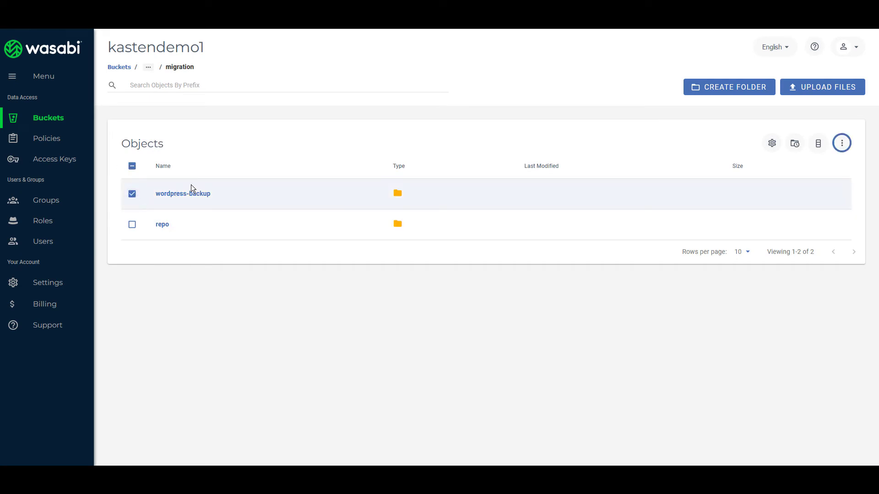
{"action": "left_click", "coordinate": [845, 144]}
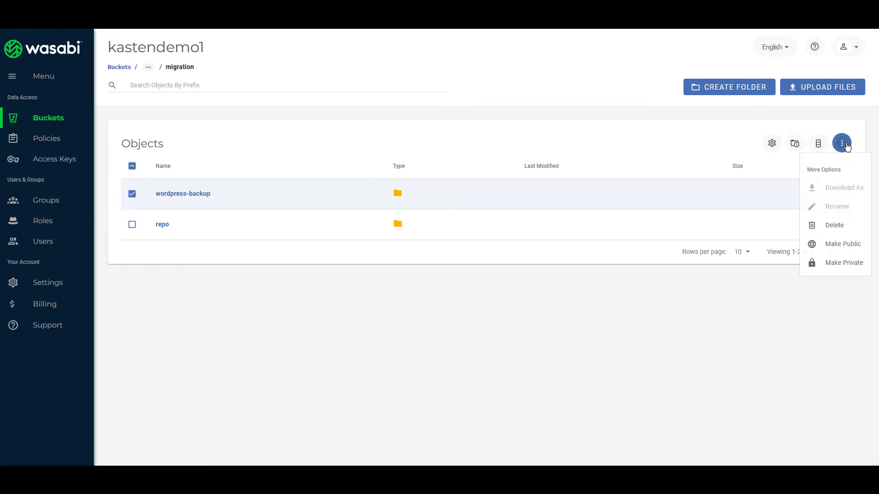
{"action": "left_click", "coordinate": [849, 227]}
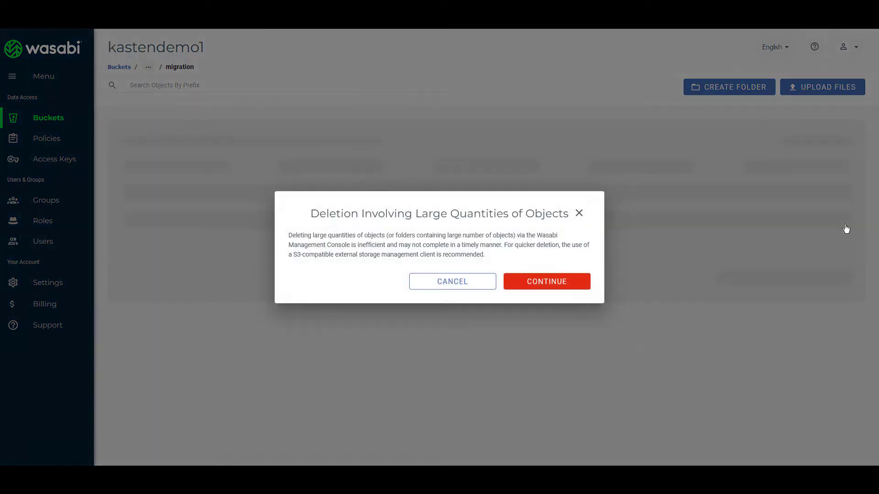
{"action": "left_click", "coordinate": [566, 283]}
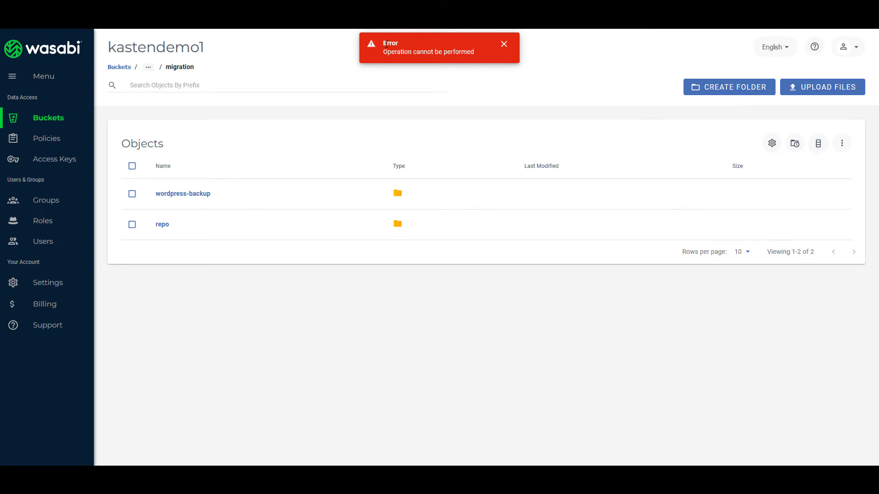
{"action": "left_click", "coordinate": [505, 45]}
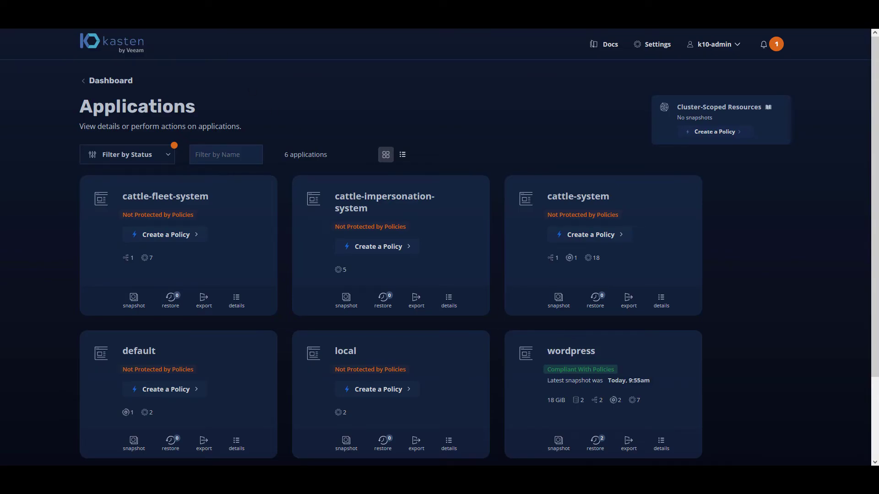
Switch back to Kasten K10 and filter the applications overview by the Removed status
{"action": "scroll", "coordinate": [434, 274], "scroll_direction": "down", "scroll_amount": 1}
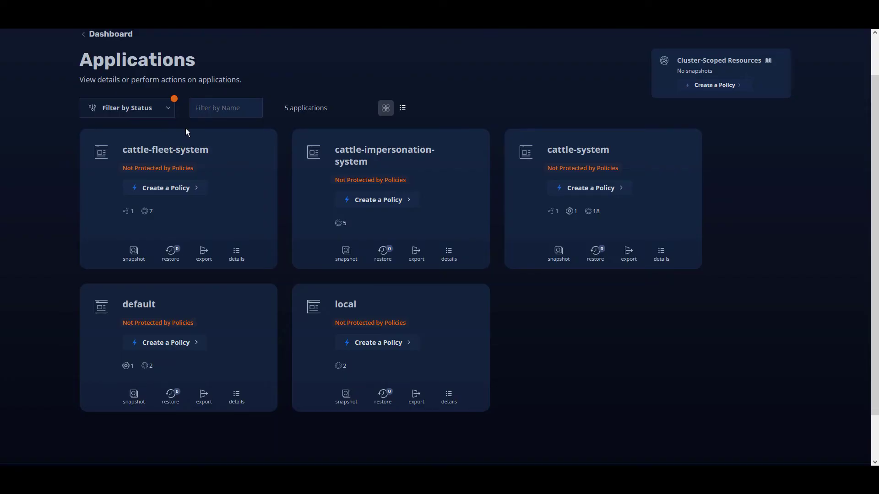
{"action": "scroll", "coordinate": [185, 132], "scroll_direction": "up", "scroll_amount": 1}
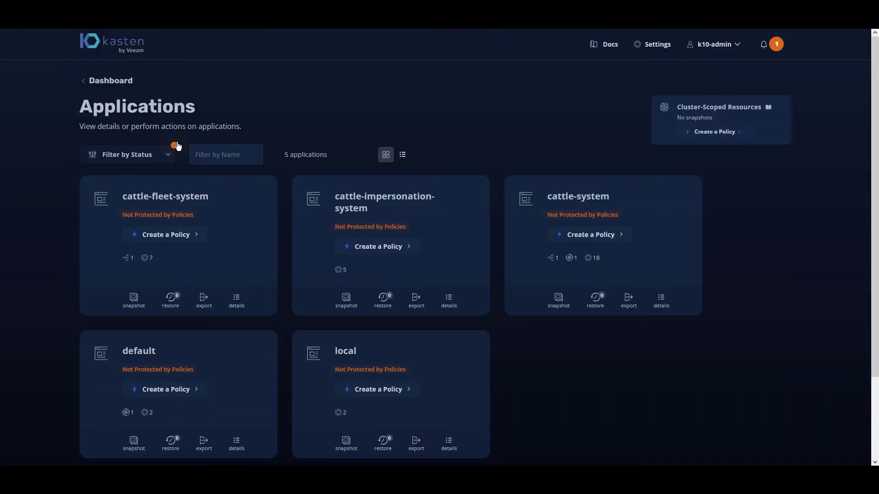
{"action": "left_click", "coordinate": [174, 146]}
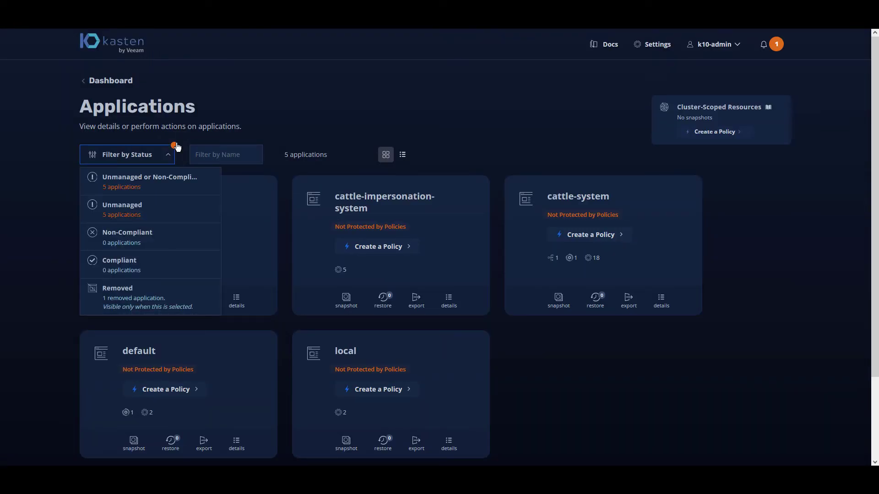
{"action": "left_click", "coordinate": [166, 306]}
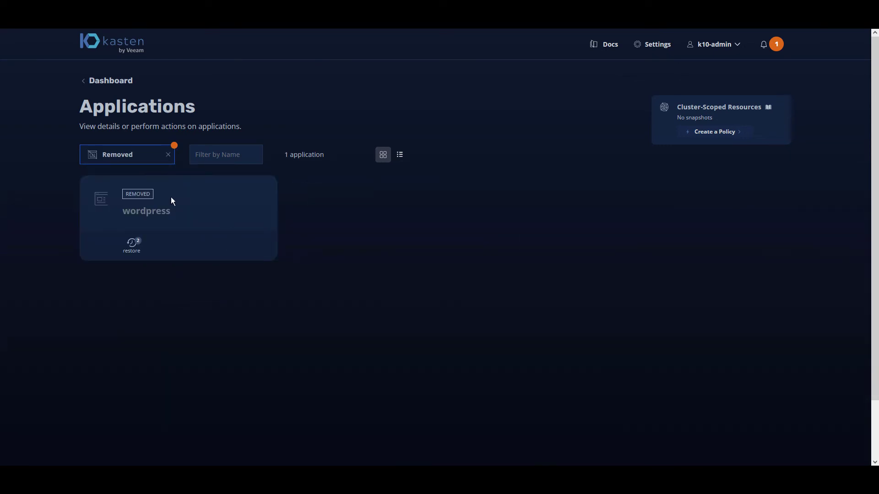
Start restoring the removed wordpress application from the exported wasabi instance of its restore point
{"action": "left_click", "coordinate": [132, 244]}
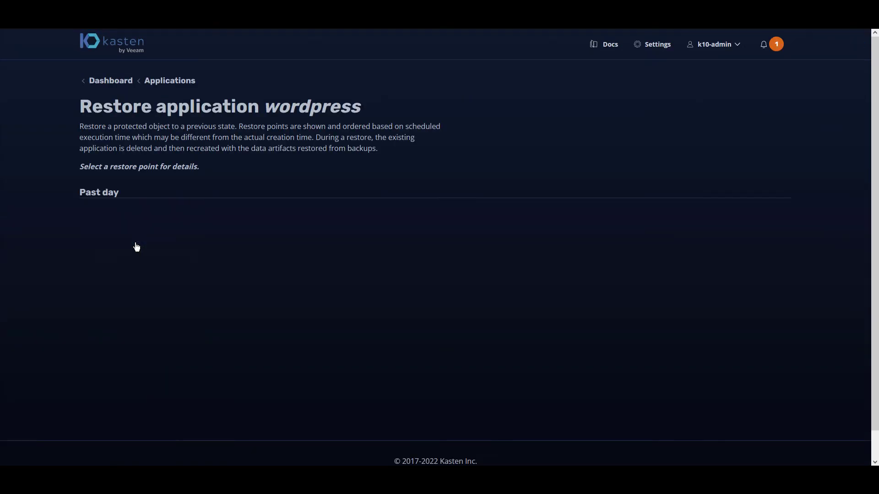
{"action": "left_click", "coordinate": [137, 247]}
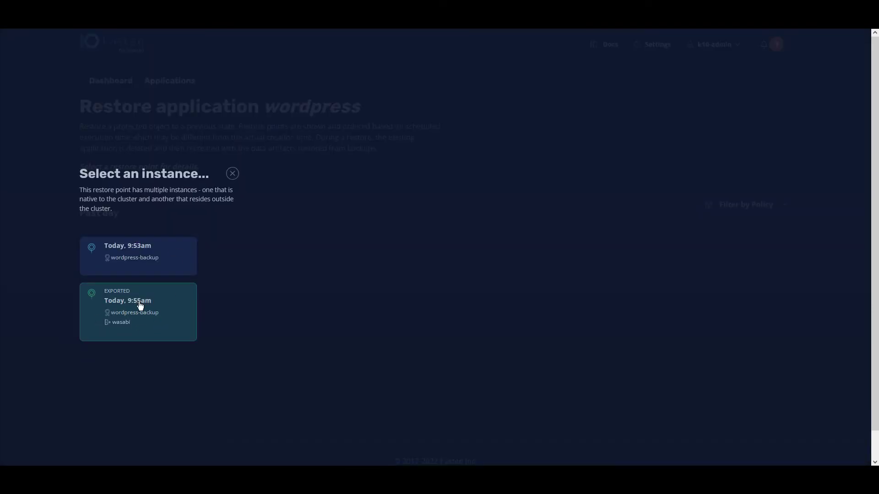
{"action": "left_click", "coordinate": [140, 306]}
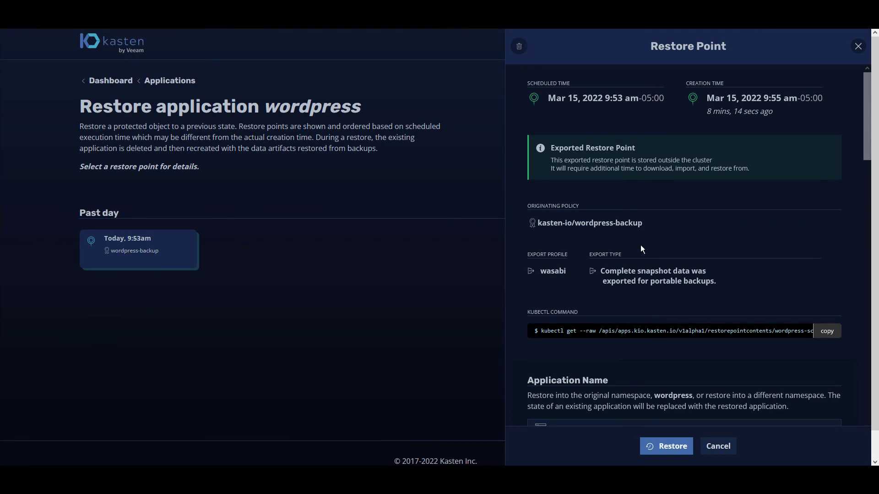
Create a new namespace named wordpress as the target of the restore
{"action": "scroll", "coordinate": [720, 227], "scroll_direction": "down", "scroll_amount": 4}
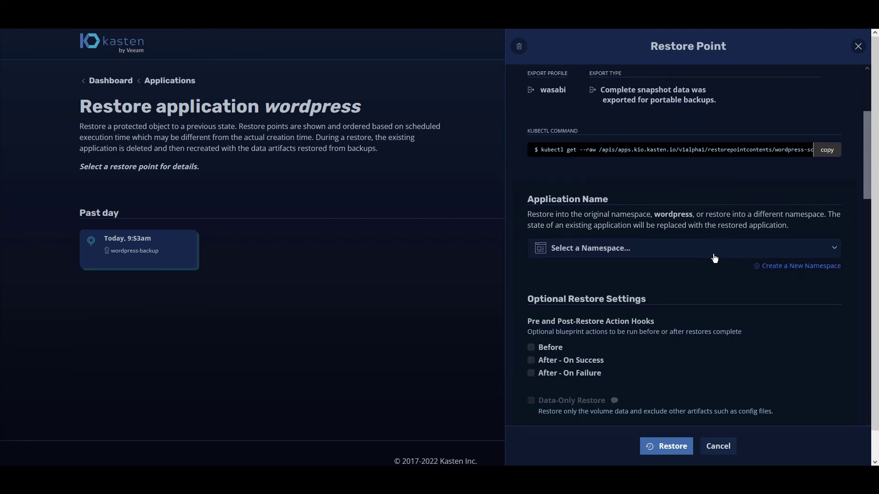
{"action": "left_click", "coordinate": [783, 269]}
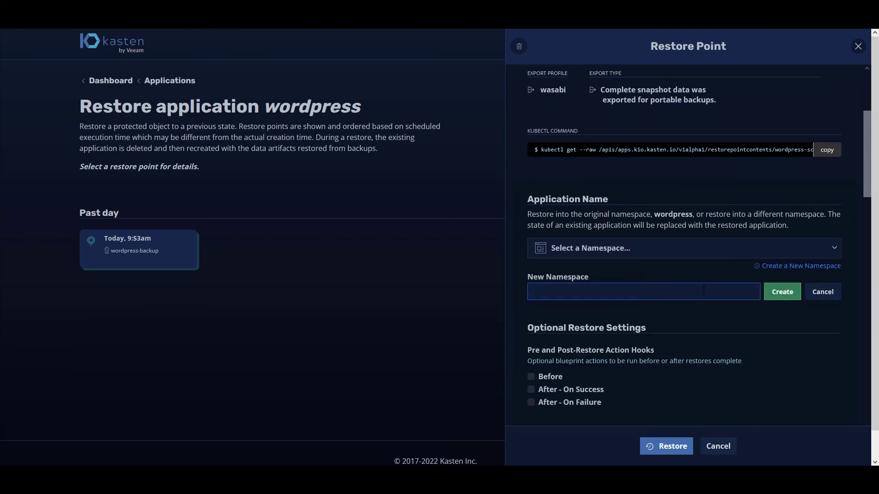
{"action": "type", "text": "wordpress"}
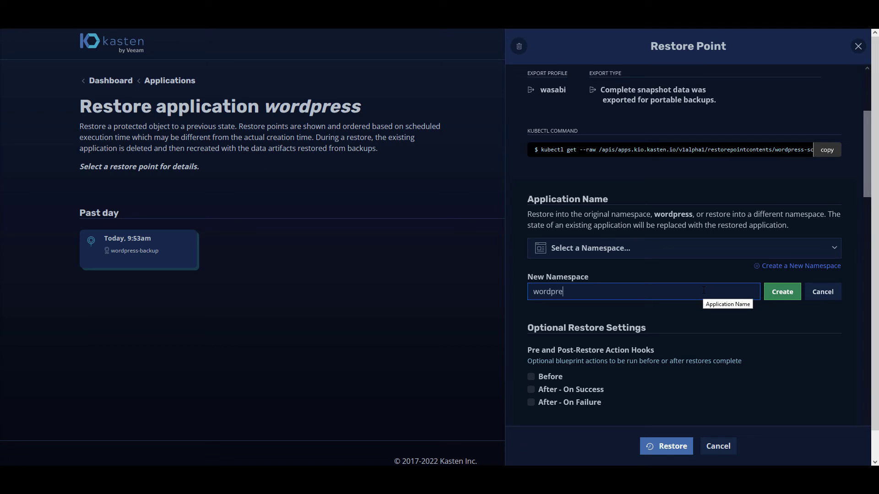
{"action": "left_click", "coordinate": [776, 303]}
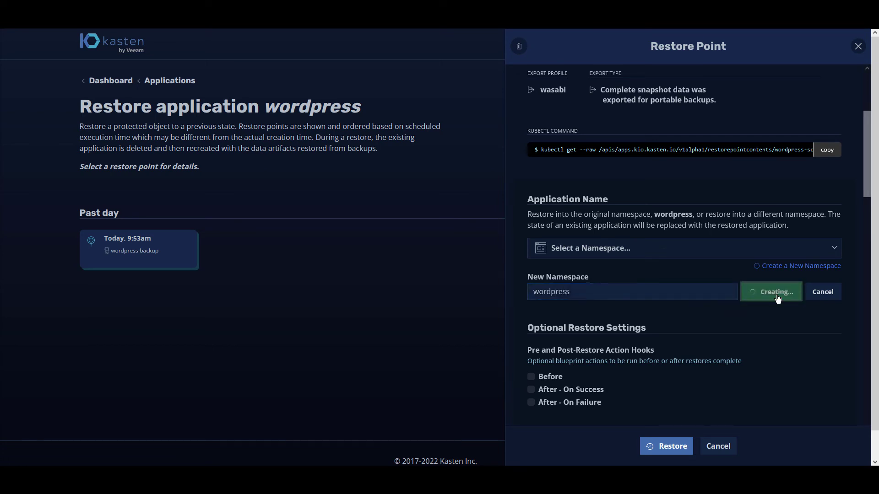
Review the restore settings and artifacts, and run the restore of the wordpress application with all artifacts selected
{"action": "scroll", "coordinate": [720, 286], "scroll_direction": "down", "scroll_amount": 12}
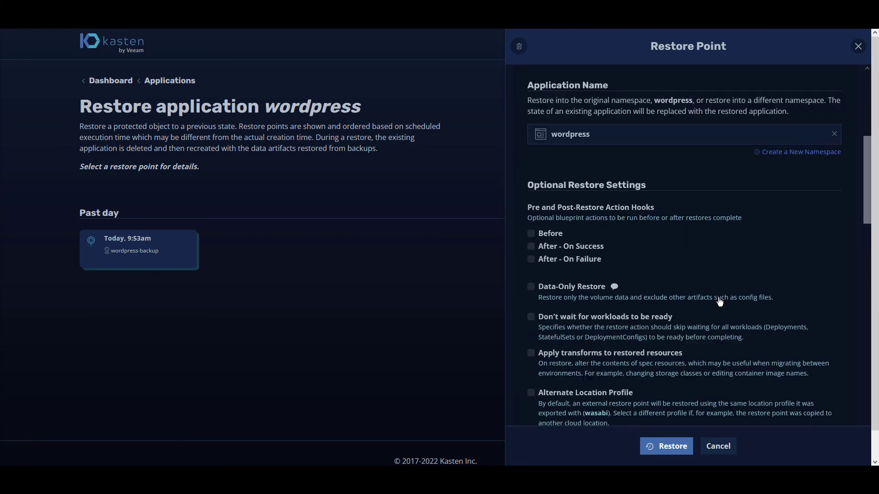
{"action": "scroll", "coordinate": [709, 311], "scroll_direction": "down", "scroll_amount": 10}
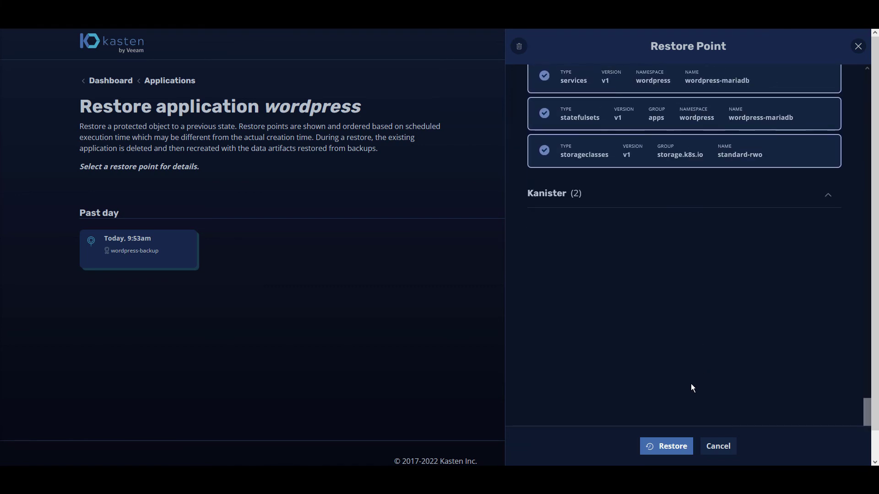
{"action": "left_click", "coordinate": [669, 446]}
{"action": "left_click", "coordinate": [421, 293]}
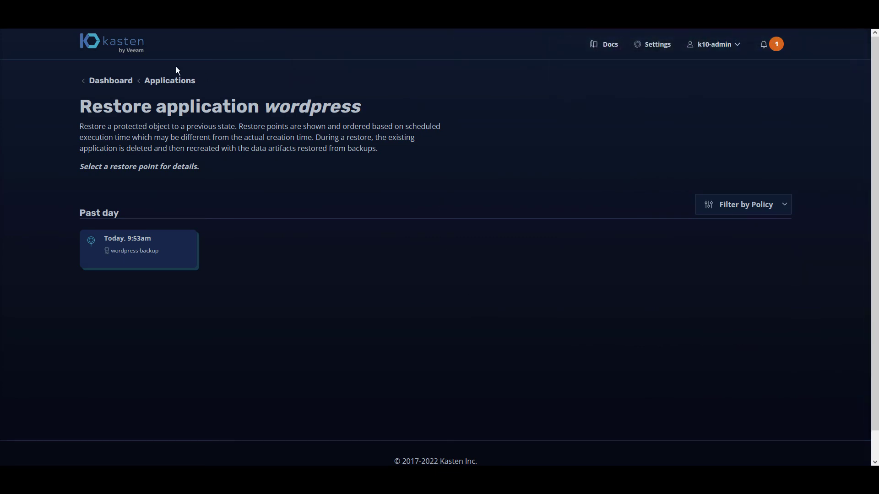
Follow the wordpress restore in the dashboard's activity and open the restore action's details
{"action": "left_click", "coordinate": [113, 83]}
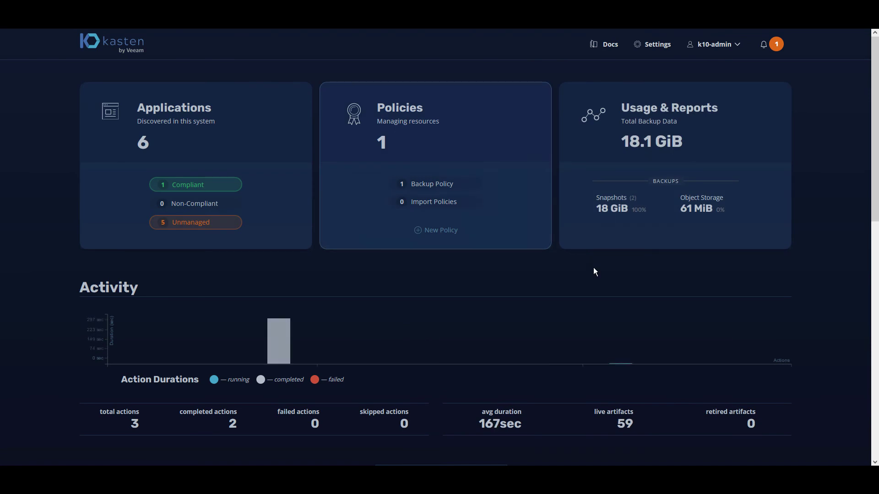
{"action": "mouse_move", "coordinate": [571, 318]}
{"action": "scroll", "coordinate": [557, 332], "scroll_direction": "down", "scroll_amount": 3}
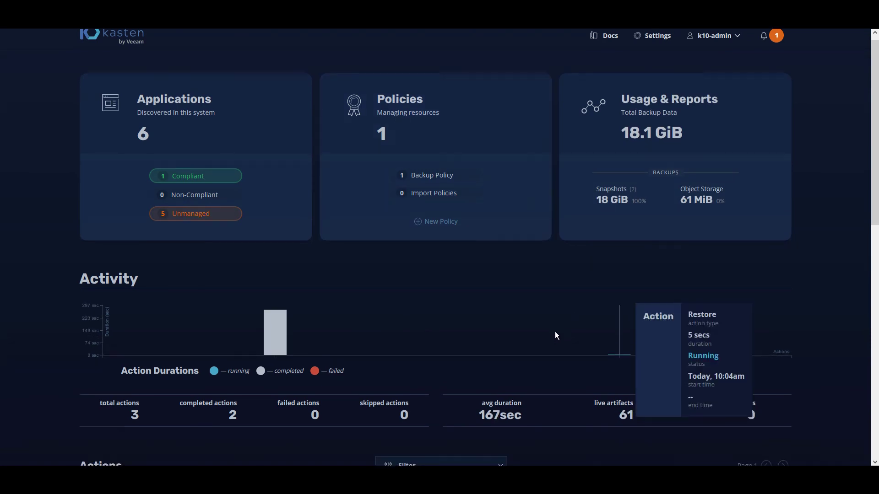
{"action": "left_click", "coordinate": [309, 376]}
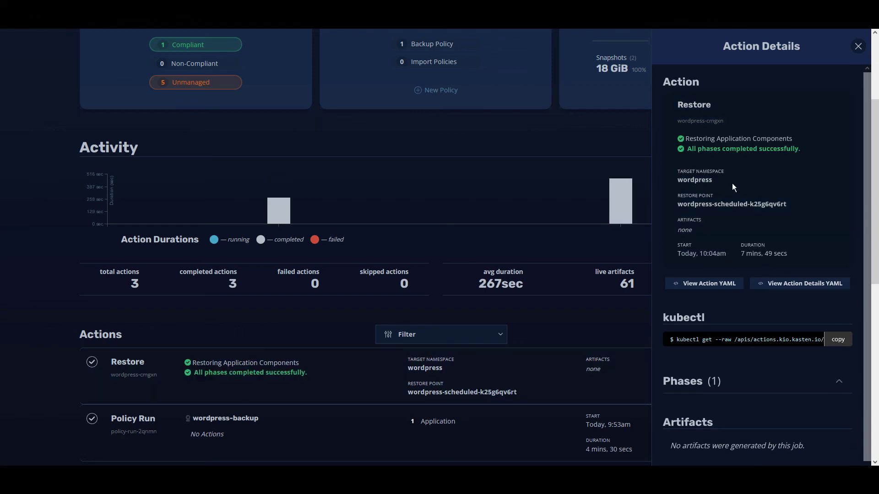
Close the restore action's details and look for the wordpress application in the applications overview
{"action": "left_click", "coordinate": [857, 46]}
{"action": "scroll", "coordinate": [473, 157], "scroll_direction": "up", "scroll_amount": 3}
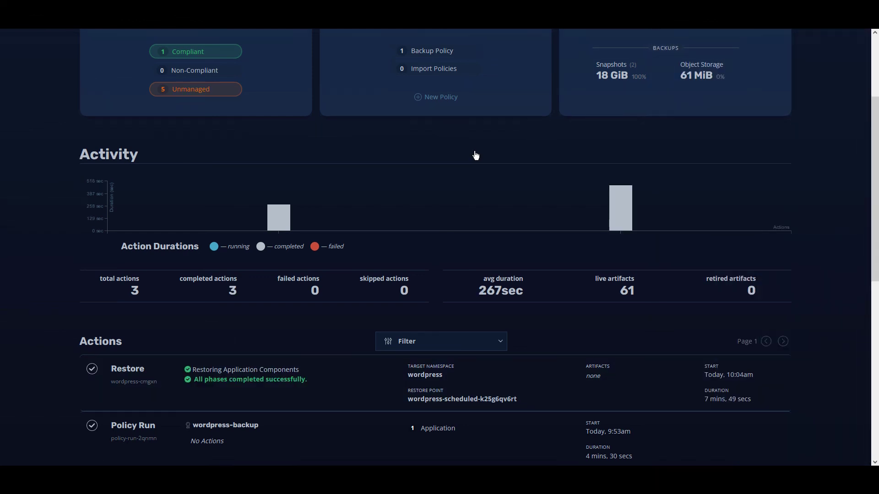
{"action": "left_click", "coordinate": [290, 153]}
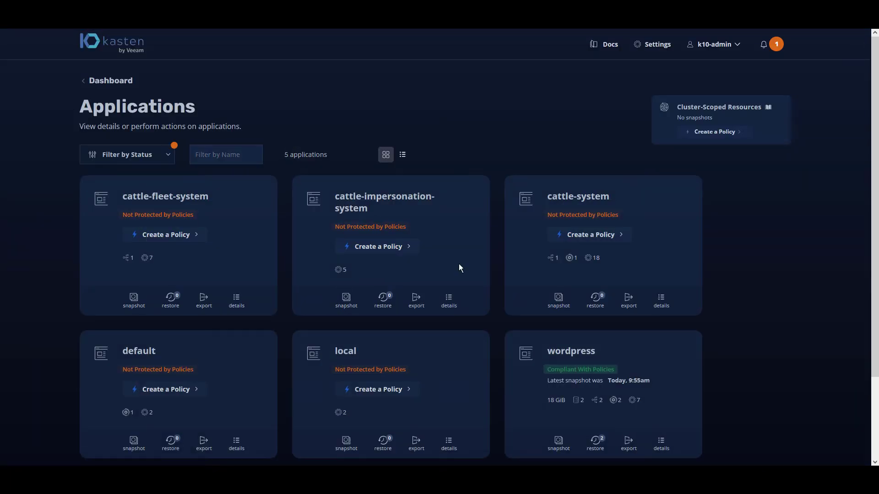
{"action": "scroll", "coordinate": [741, 341], "scroll_direction": "down", "scroll_amount": 1}
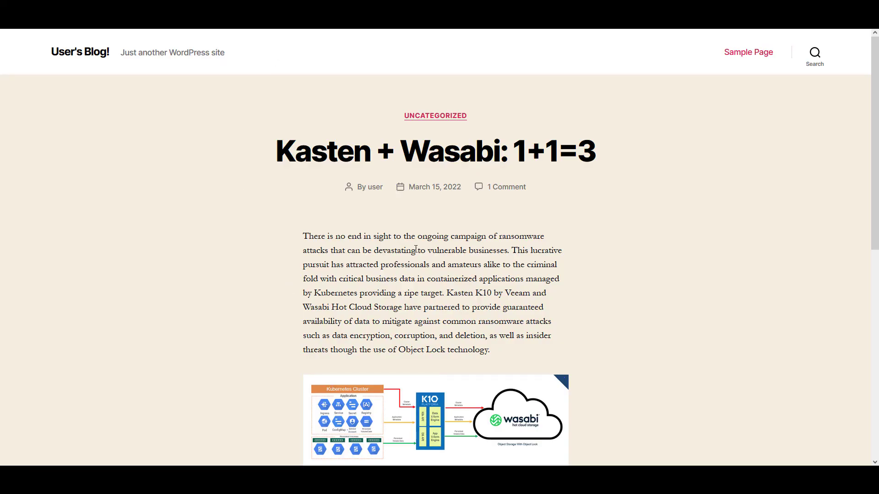
Open the "Kasten + Wasabi: 1+1=3" post on the restored WordPress site and examine its text, image and comment
{"action": "left_click", "coordinate": [405, 158]}
{"action": "scroll", "coordinate": [470, 188], "scroll_direction": "down", "scroll_amount": 8}
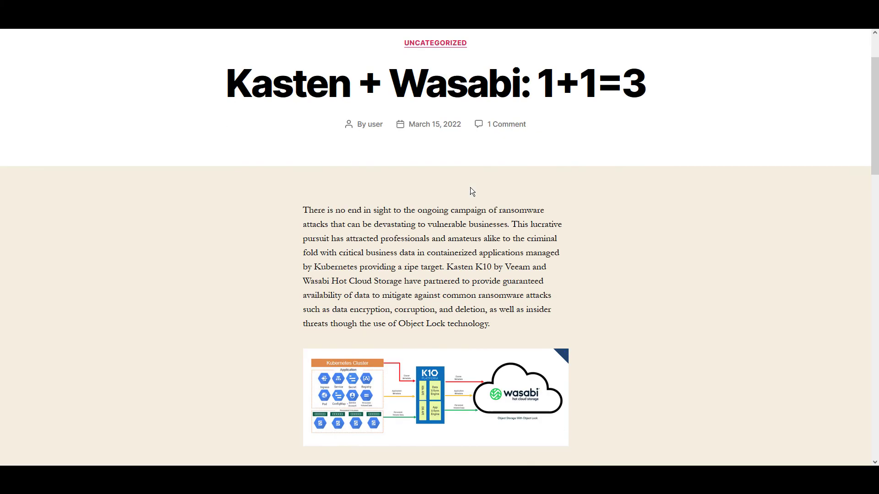
{"action": "scroll", "coordinate": [466, 218], "scroll_direction": "up", "scroll_amount": 6}
{"action": "scroll", "coordinate": [466, 218], "scroll_direction": "down", "scroll_amount": 6}
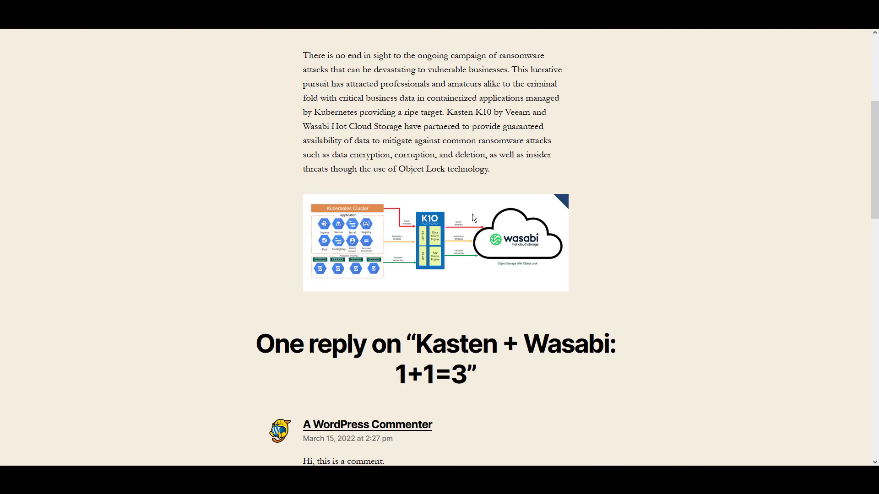
{"action": "scroll", "coordinate": [479, 264], "scroll_direction": "up", "scroll_amount": 8}
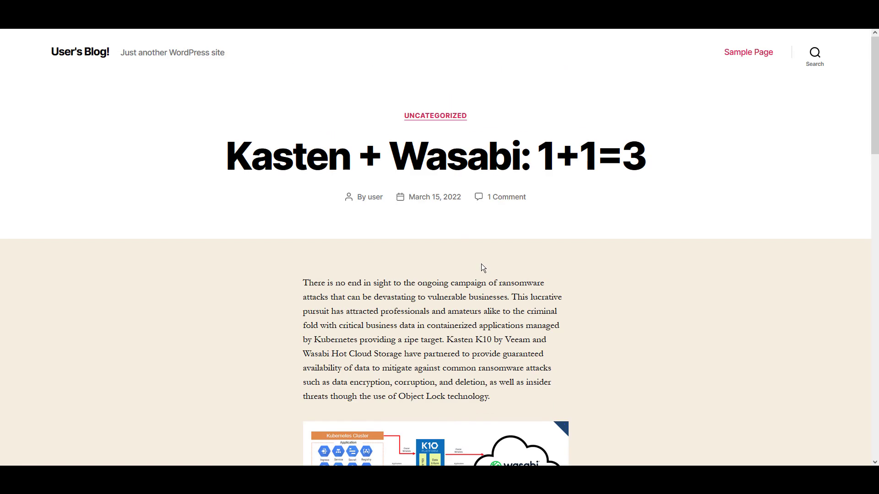